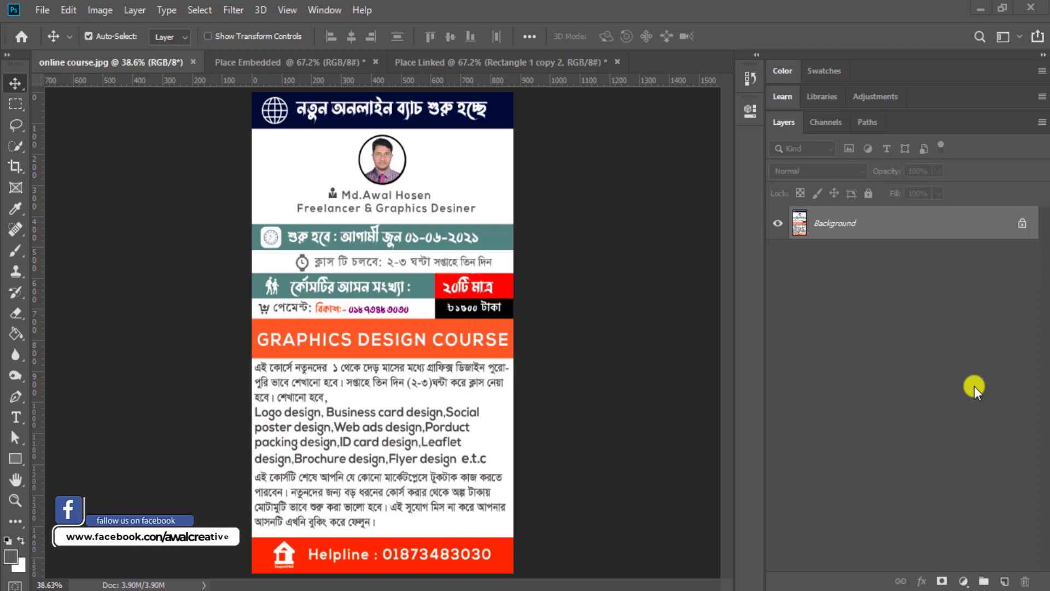
pyautogui.click(42, 10)
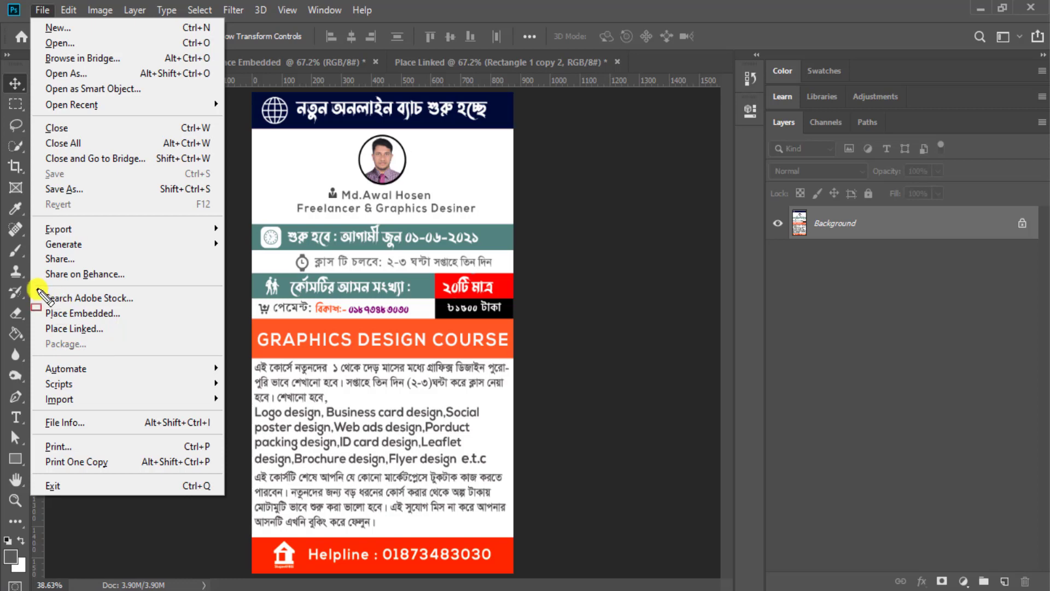
pyautogui.moveTo(32, 284)
pyautogui.mouseDown()
pyautogui.moveTo(52, 315)
pyautogui.moveTo(137, 346)
pyautogui.moveTo(225, 357)
pyautogui.mouseUp()
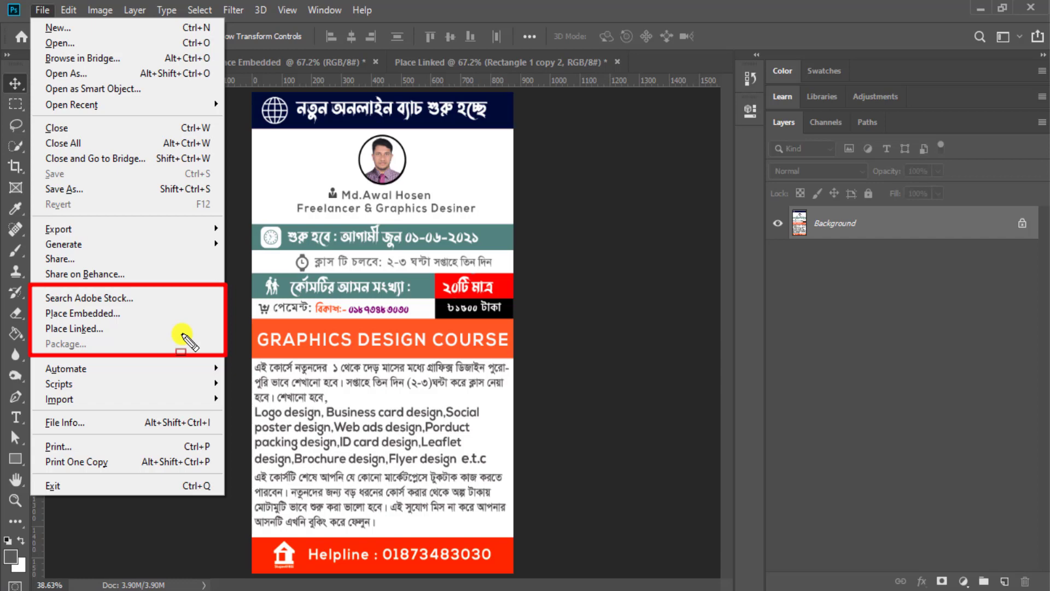
pyautogui.moveTo(219, 282)
pyautogui.mouseDown()
pyautogui.moveTo(103, 275)
pyautogui.moveTo(27, 226)
pyautogui.moveTo(30, 16)
pyautogui.mouseUp()
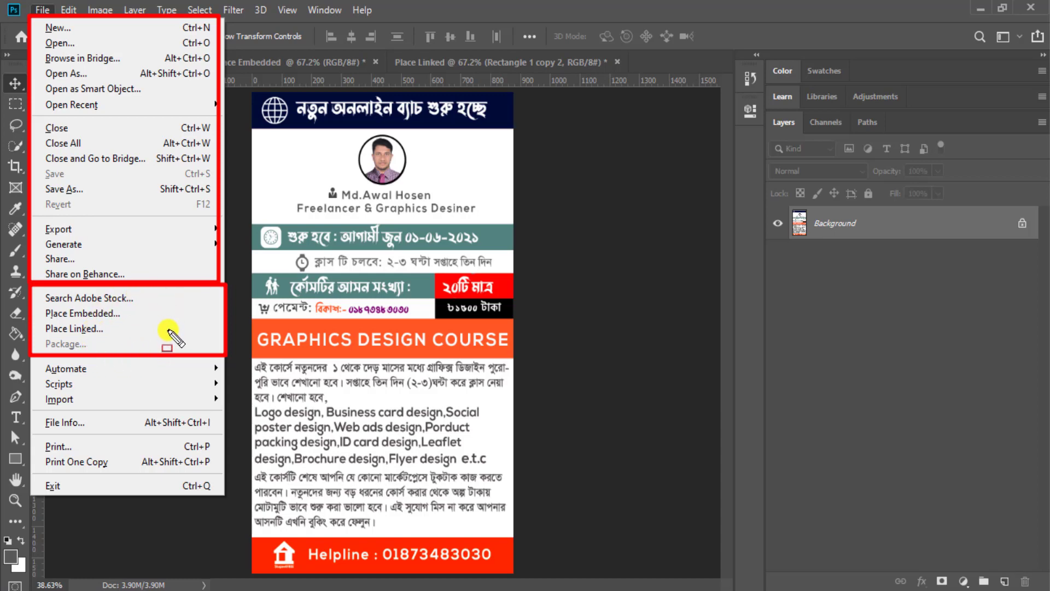
pyautogui.click(599, 366)
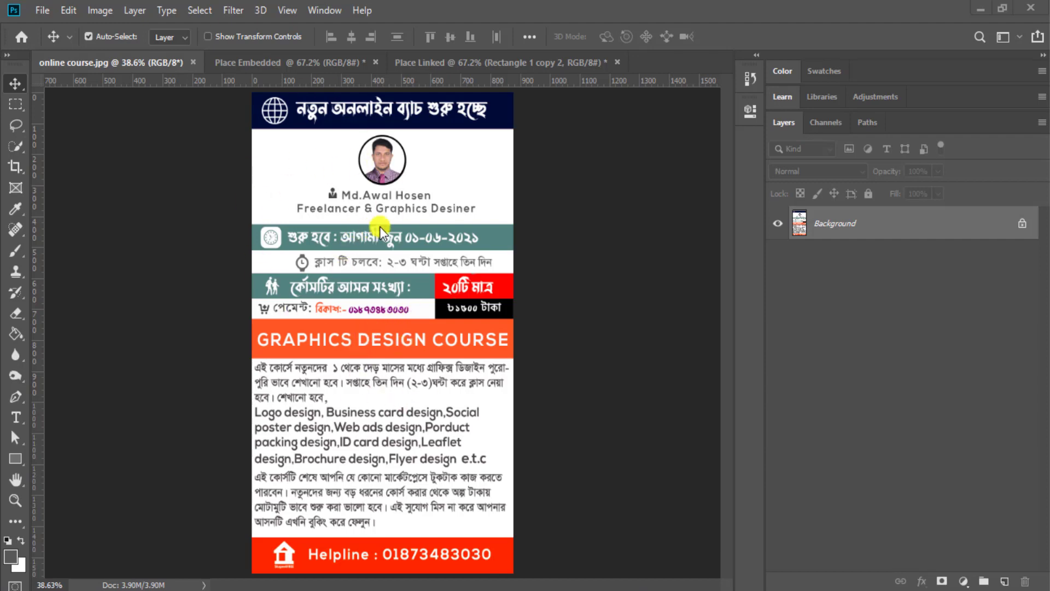
pyautogui.click(839, 382)
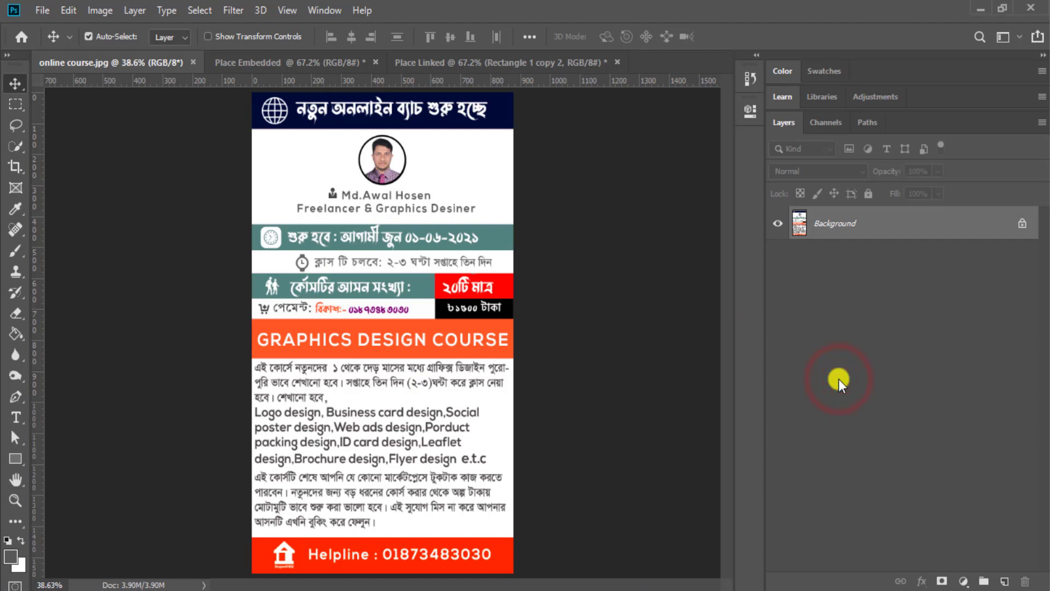
pyautogui.click(43, 10)
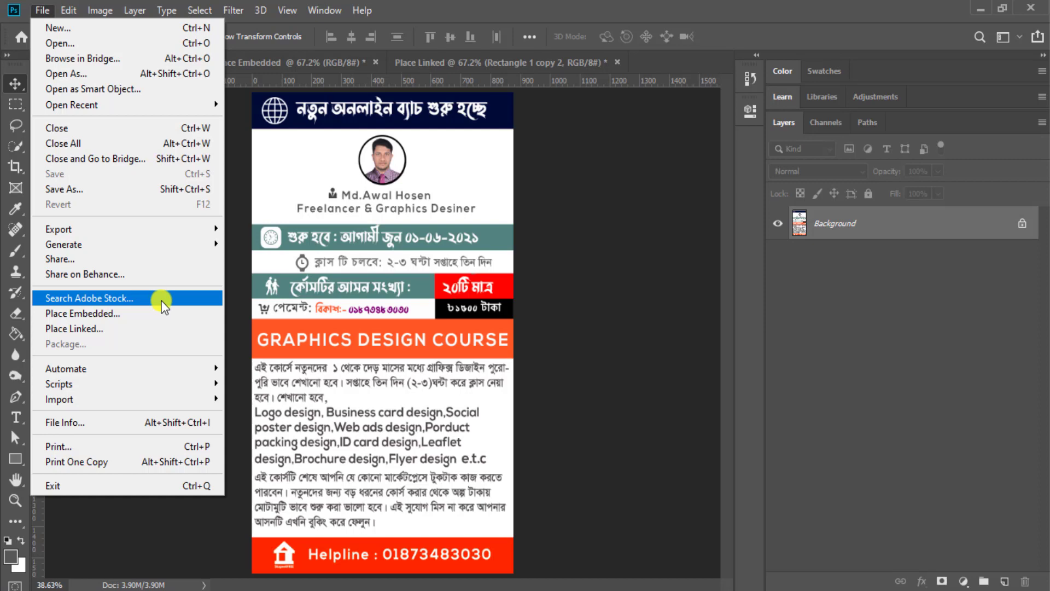
pyautogui.click(558, 307)
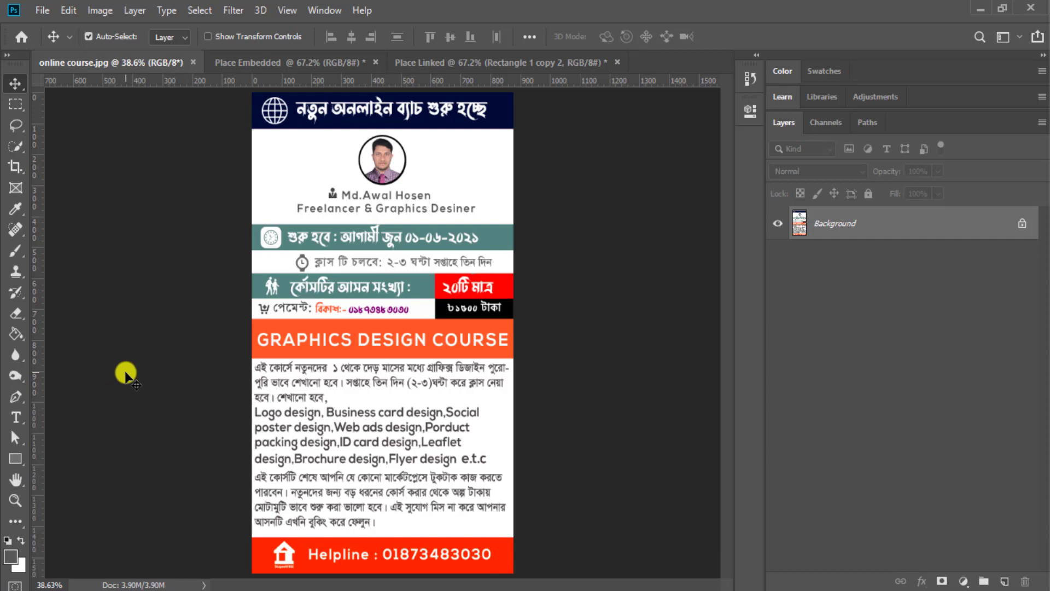
# Step: Open Adobe Stock from the design file, search it for "icom" and browse the results
pyautogui.click(45, 11)
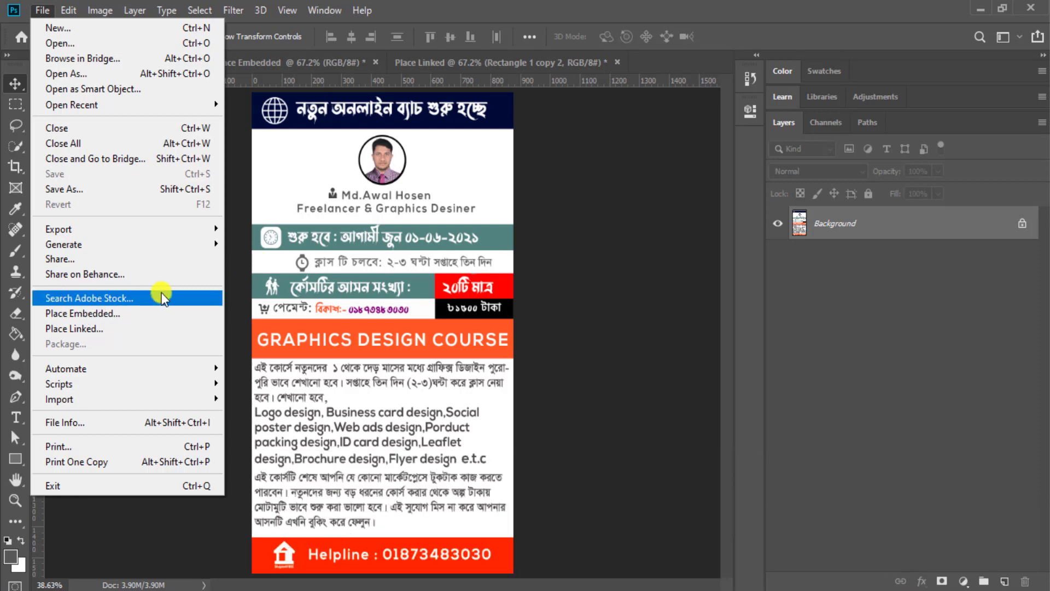
pyautogui.click(114, 299)
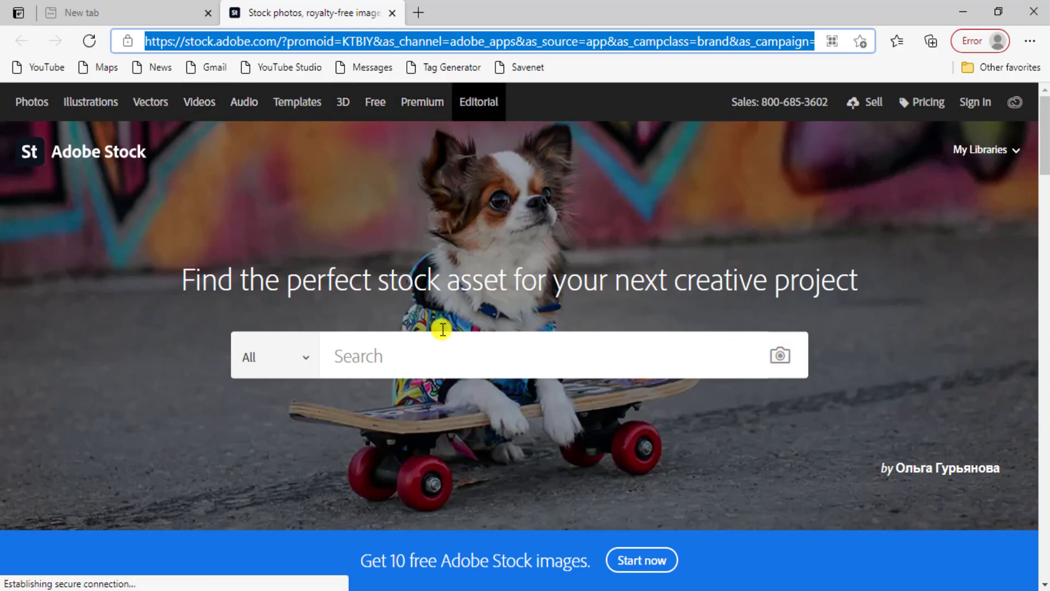
pyautogui.click(384, 360)
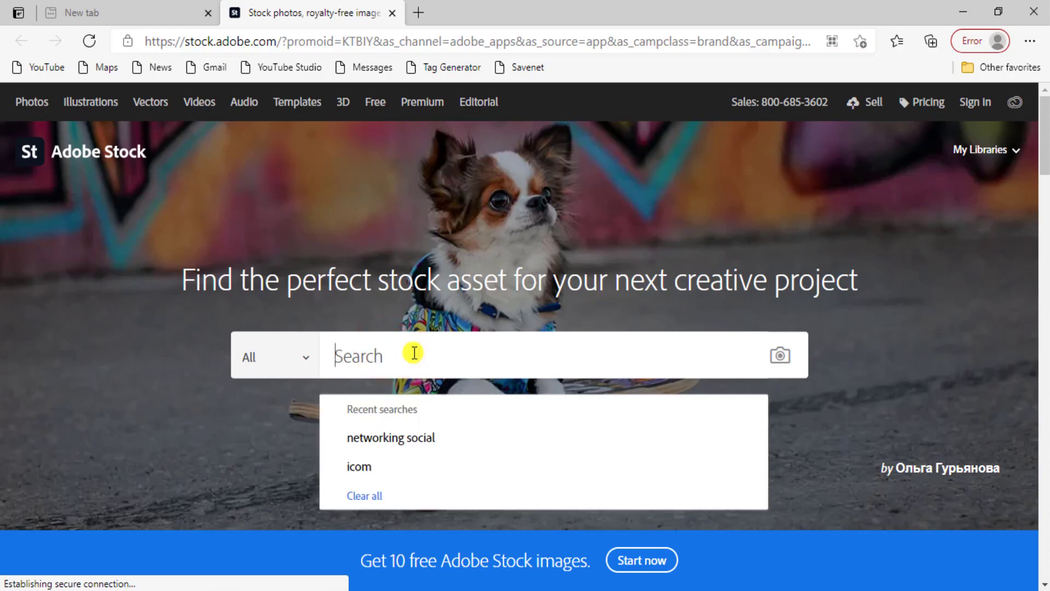
pyautogui.click(369, 468)
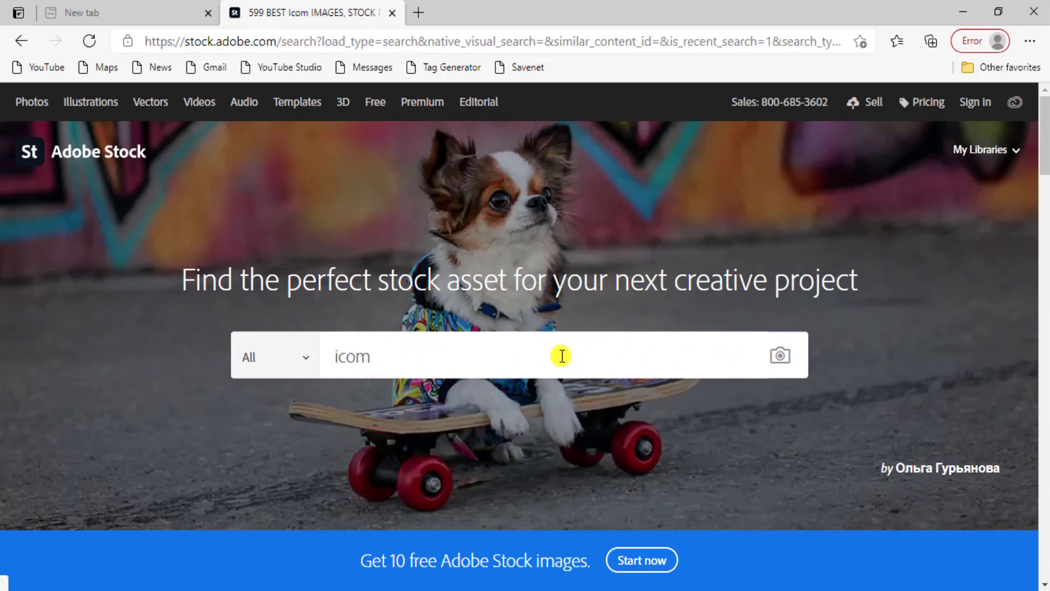
pyautogui.click(394, 356)
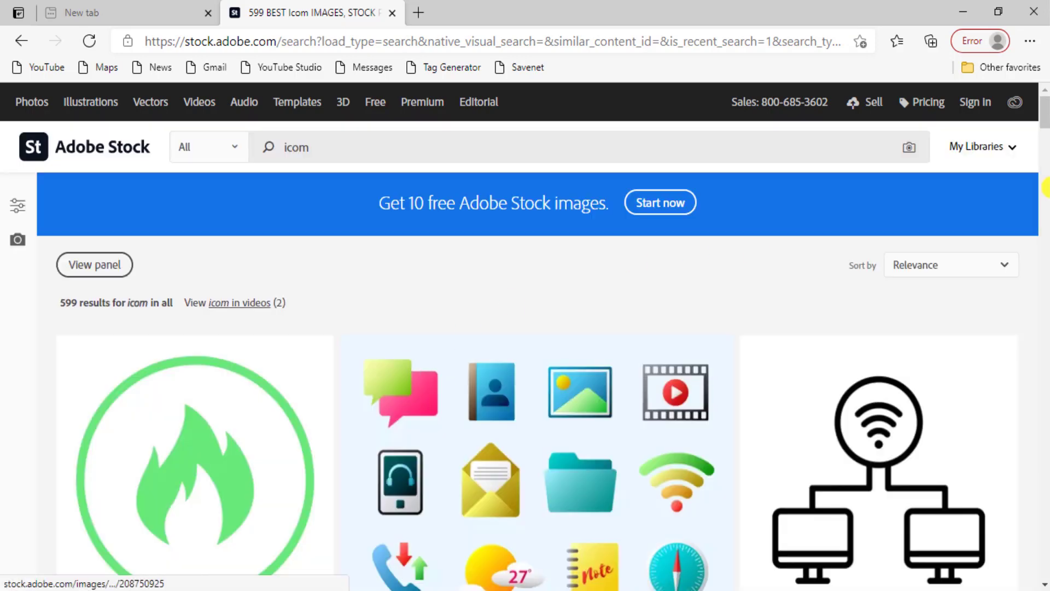
pyautogui.moveTo(1045, 112); pyautogui.dragTo(1044, 291)
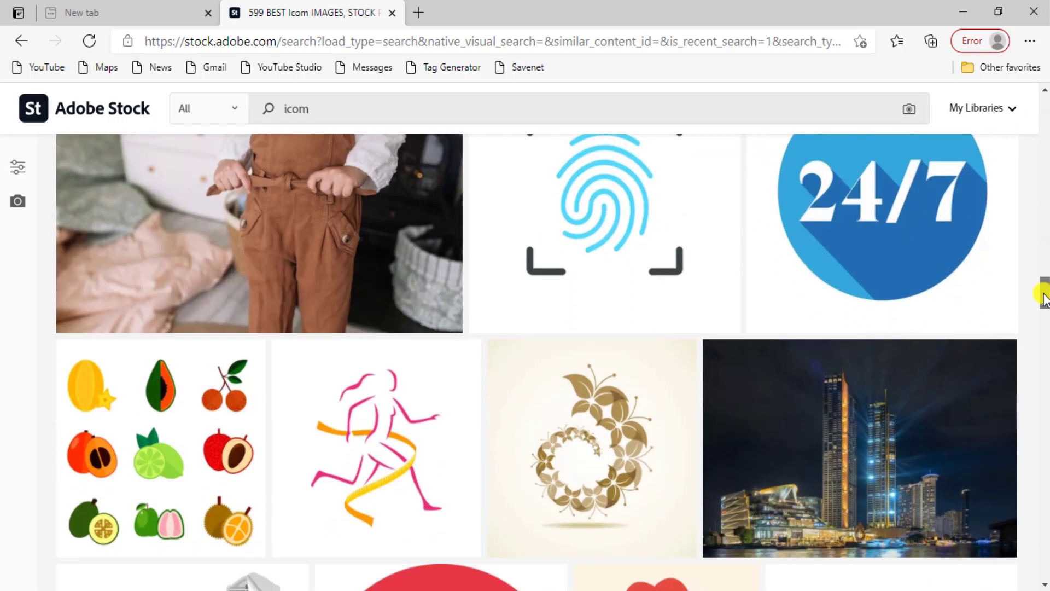
pyautogui.moveTo(1045, 328); pyautogui.dragTo(1043, 87)
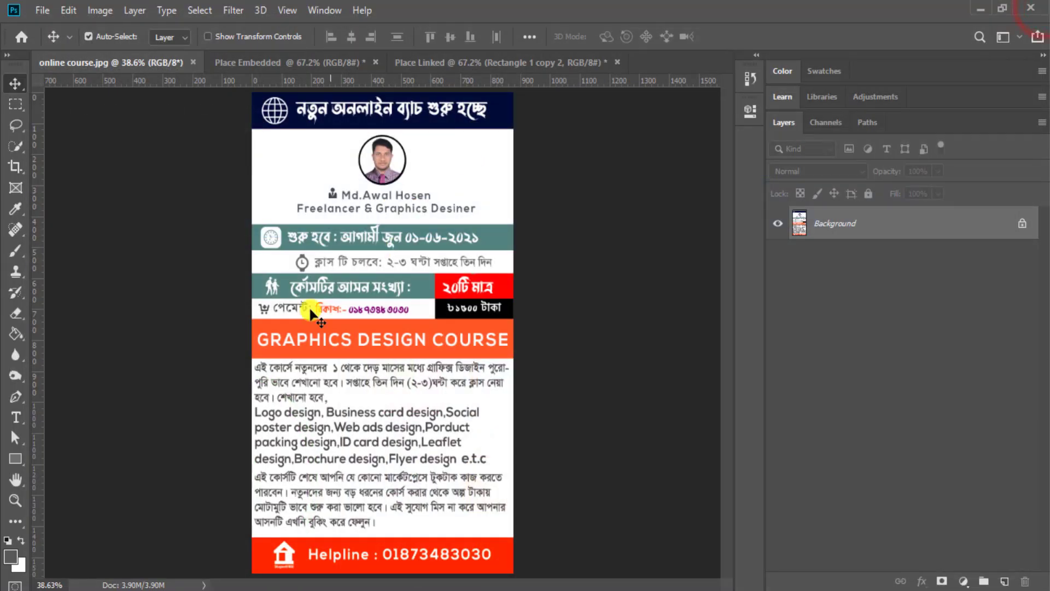
pyautogui.click(42, 11)
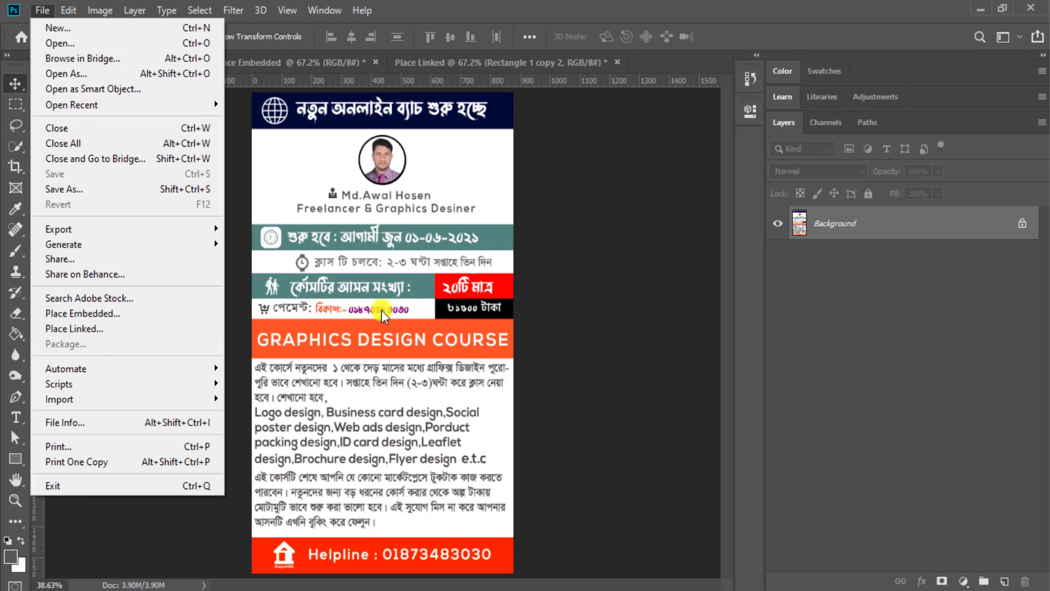
pyautogui.click(557, 258)
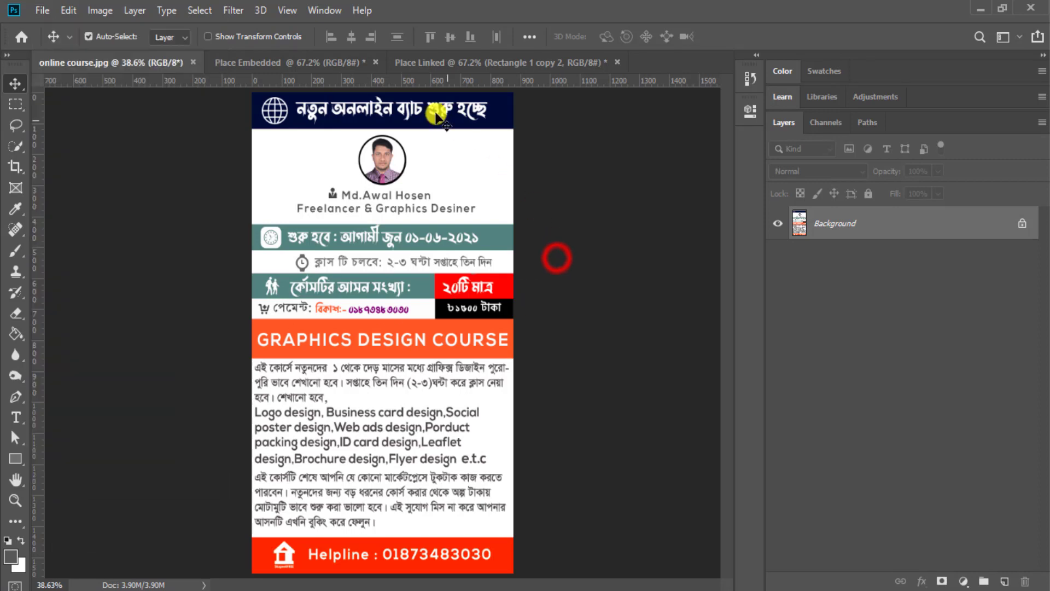
# Step: Compare the Place Embedded and Place Linked documents, then return to Place Embedded and hide its guides
pyautogui.click(271, 64)
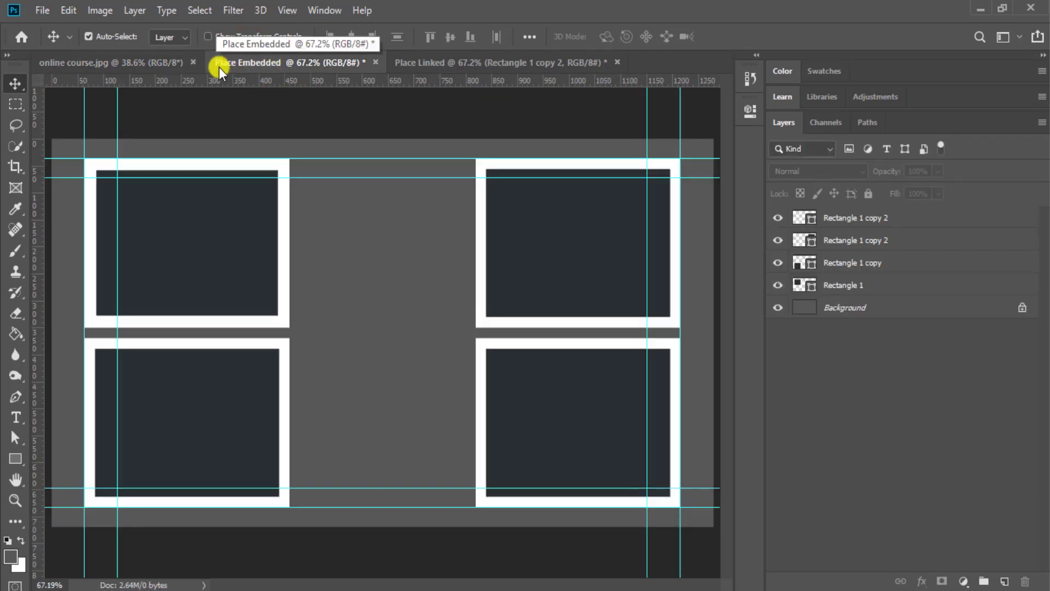
pyautogui.click(434, 64)
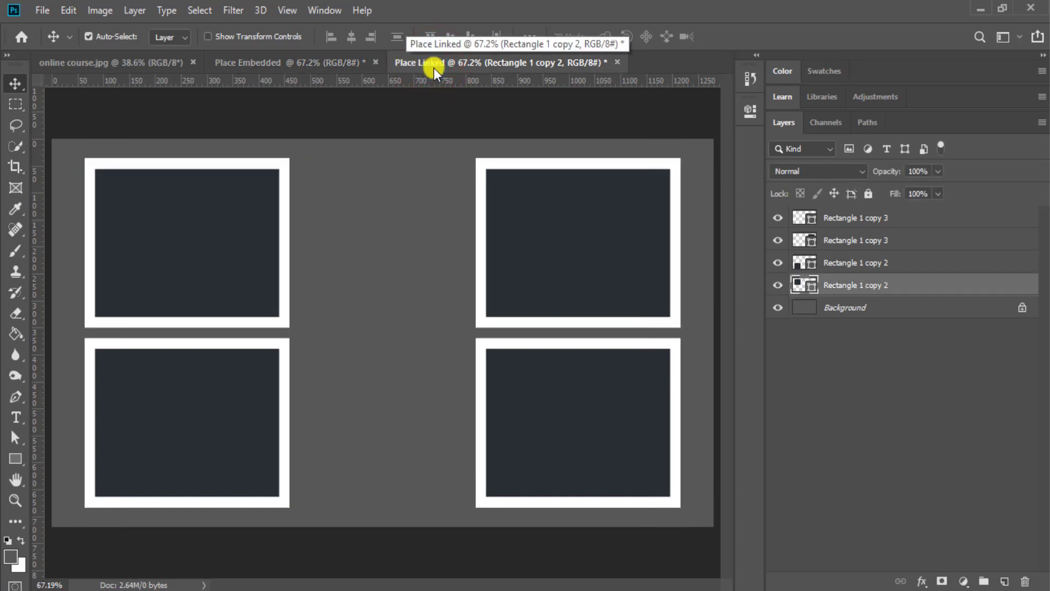
pyautogui.click(267, 68)
pyautogui.click(436, 65)
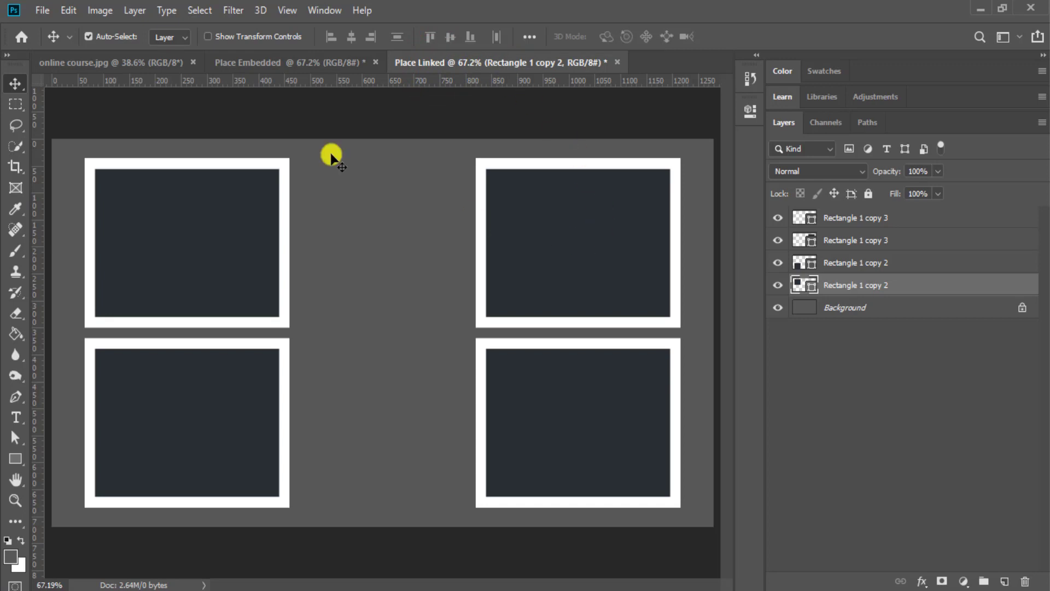
pyautogui.click(249, 62)
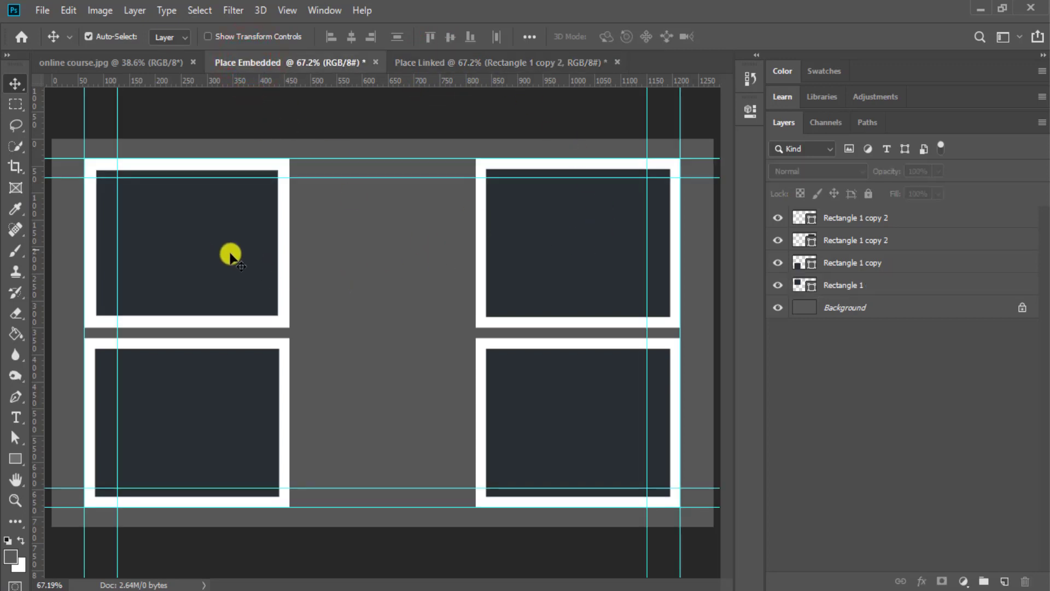
pyautogui.hotkey('ctrl', ';')
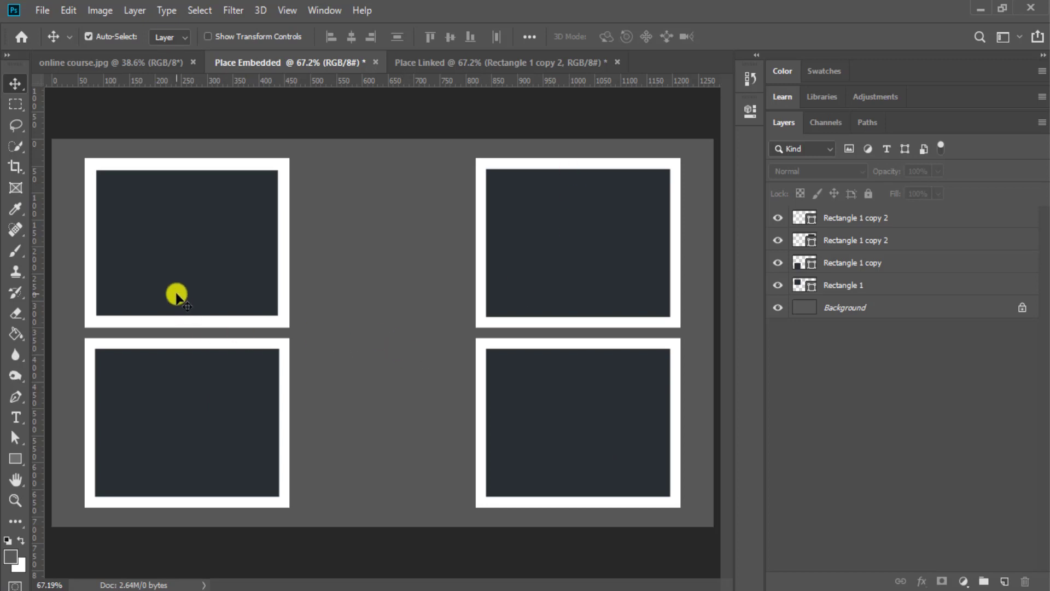
# Step: Place the image 0BoBW9I-birds-wallpaper.jpg from the Blar folder as an embedded object in the Place Embedded document
pyautogui.click(42, 11)
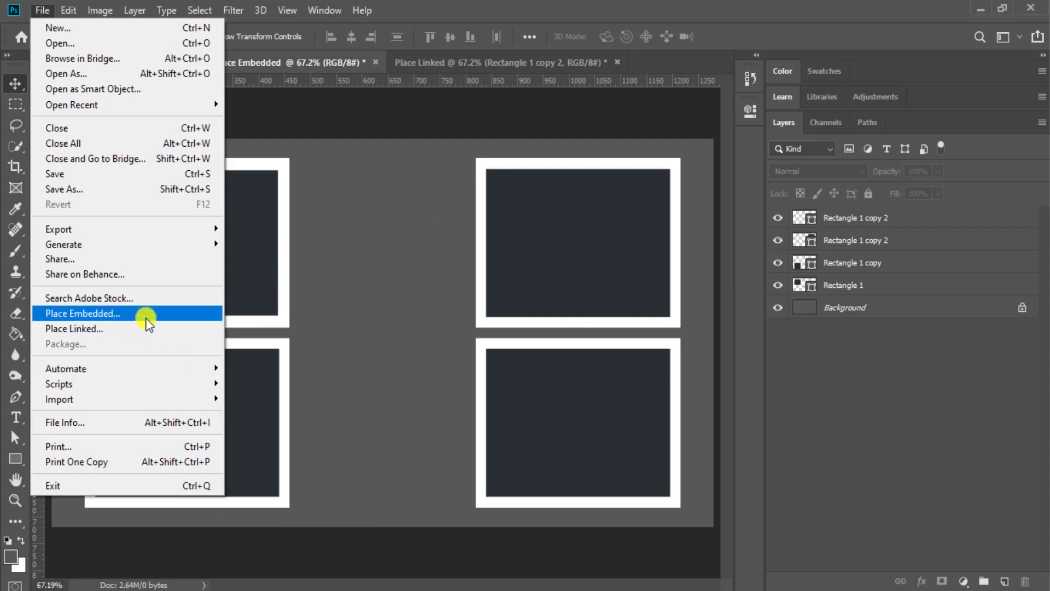
pyautogui.click(81, 313)
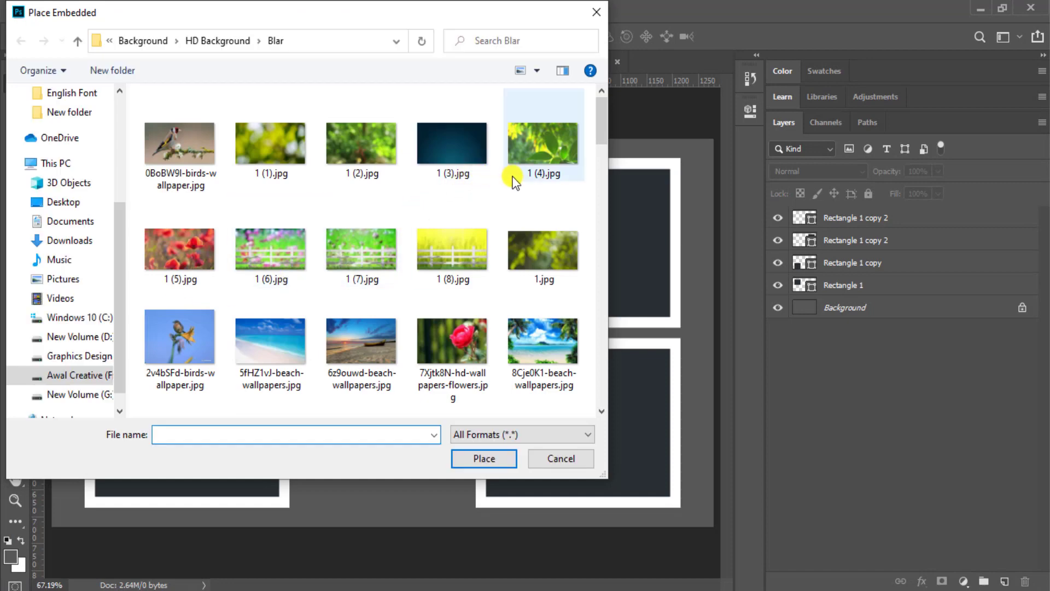
pyautogui.click(173, 137)
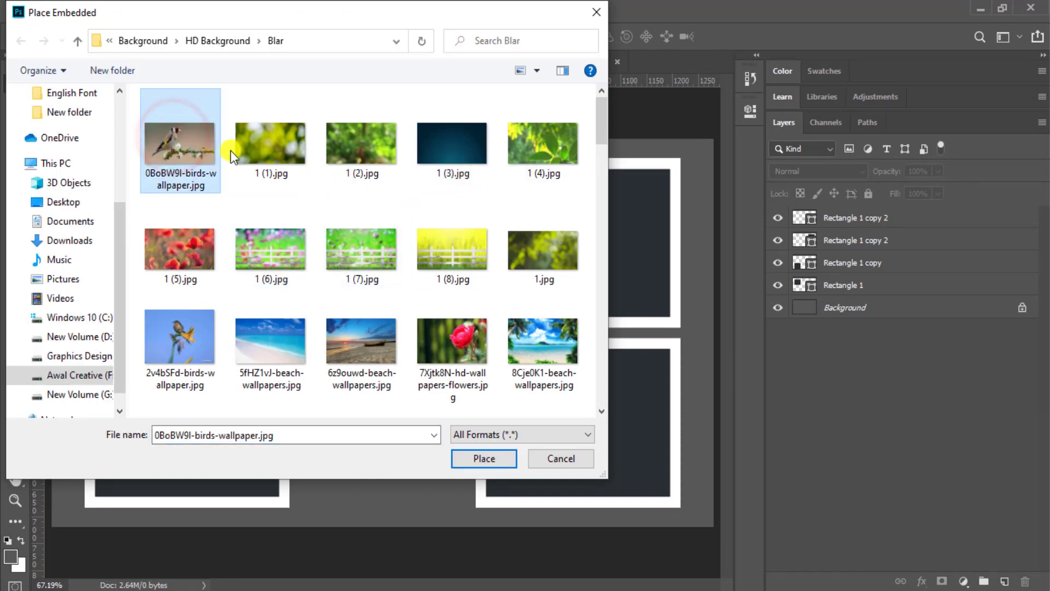
pyautogui.click(507, 456)
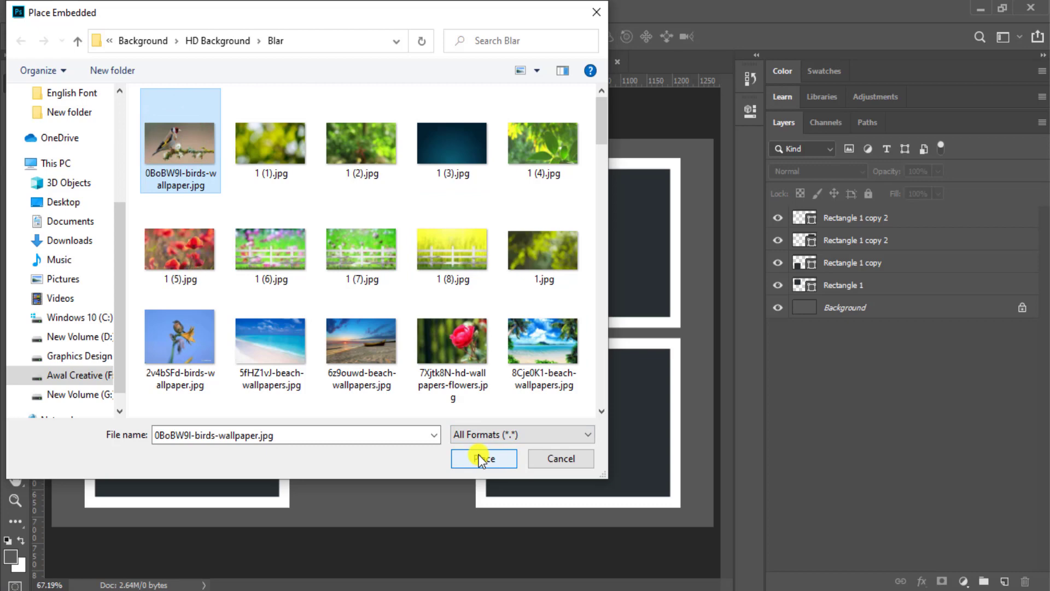
pyautogui.click(481, 458)
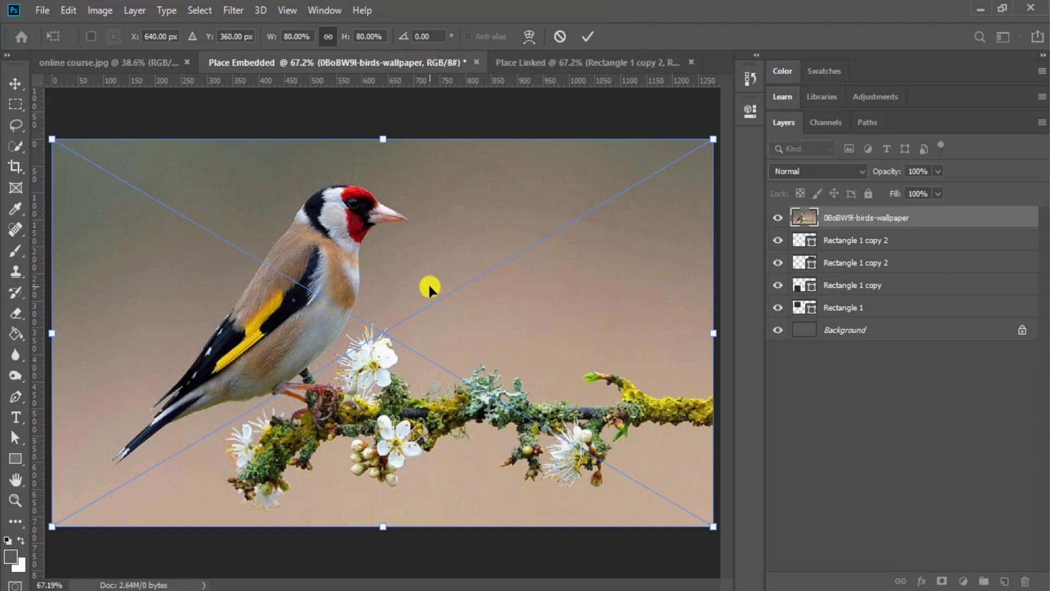
# Step: Clip the bird image to the Rectangle 1 layer and reposition it so the bird's head and body show inside the upper-left frame
pyautogui.moveTo(858, 219); pyautogui.dragTo(870, 301)
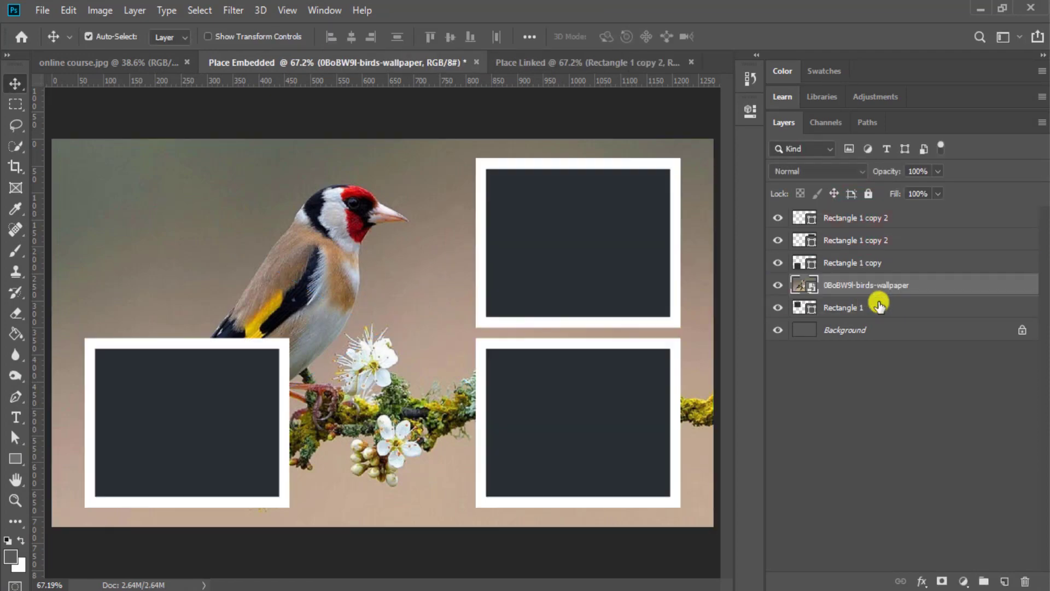
pyautogui.keyDown('alt'); pyautogui.click(848, 296); pyautogui.keyUp('alt')
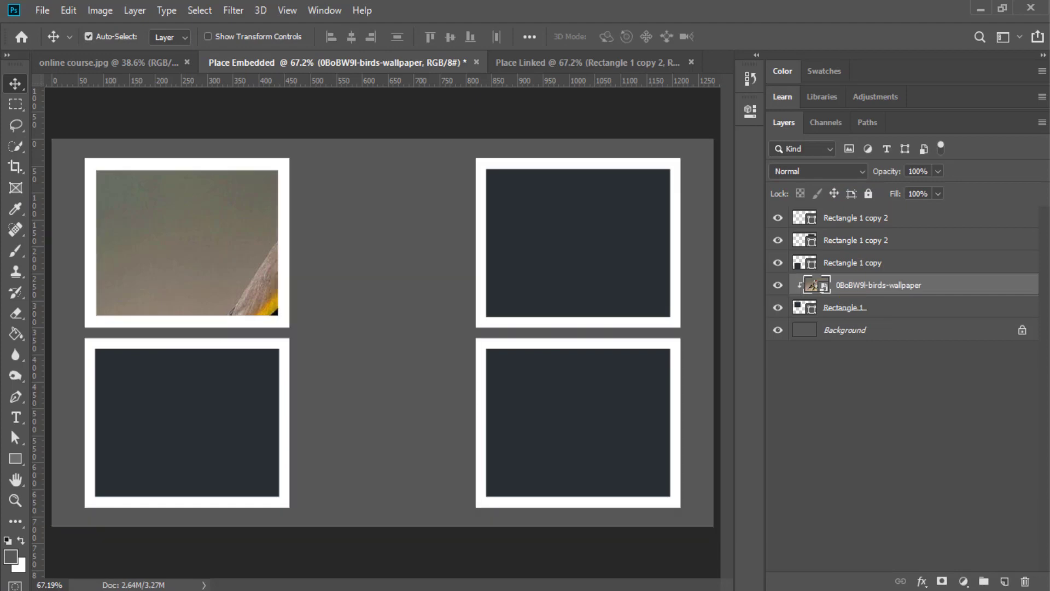
pyautogui.moveTo(218, 254); pyautogui.dragTo(130, 262)
pyautogui.moveTo(235, 277); pyautogui.dragTo(174, 262)
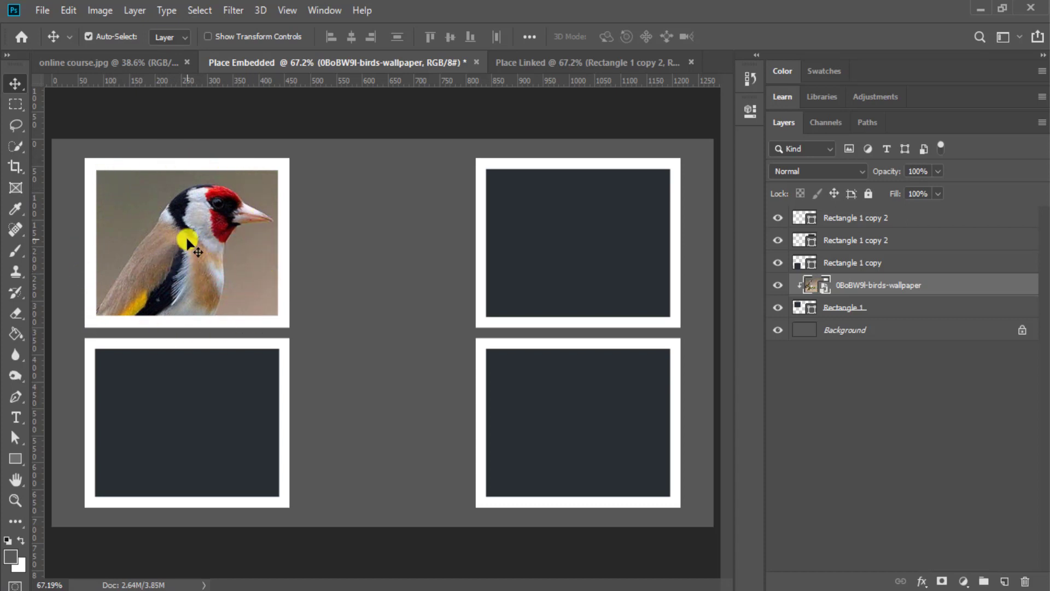
pyautogui.click(43, 12)
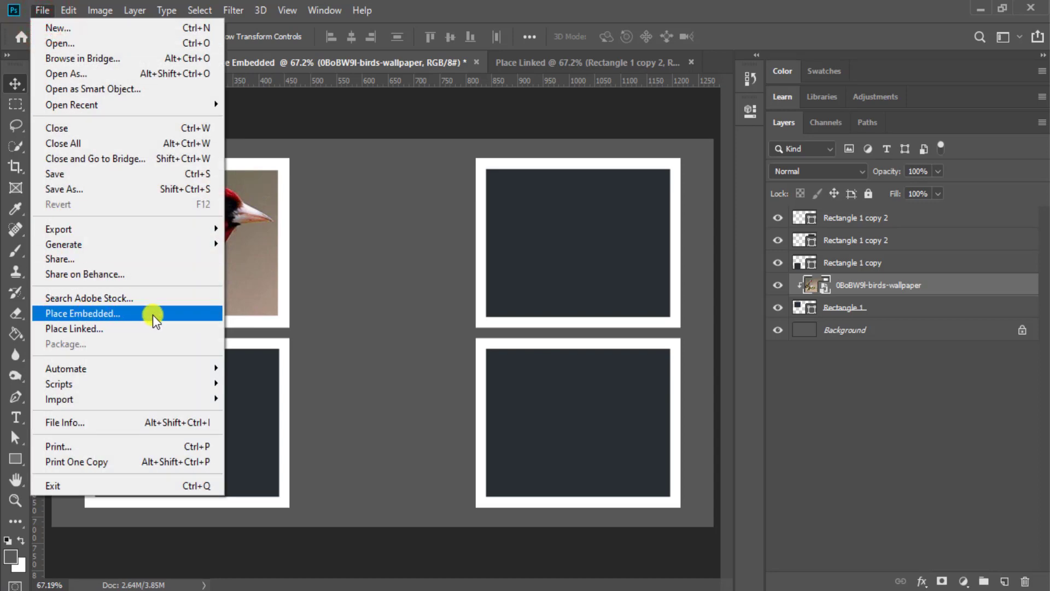
pyautogui.click(826, 290)
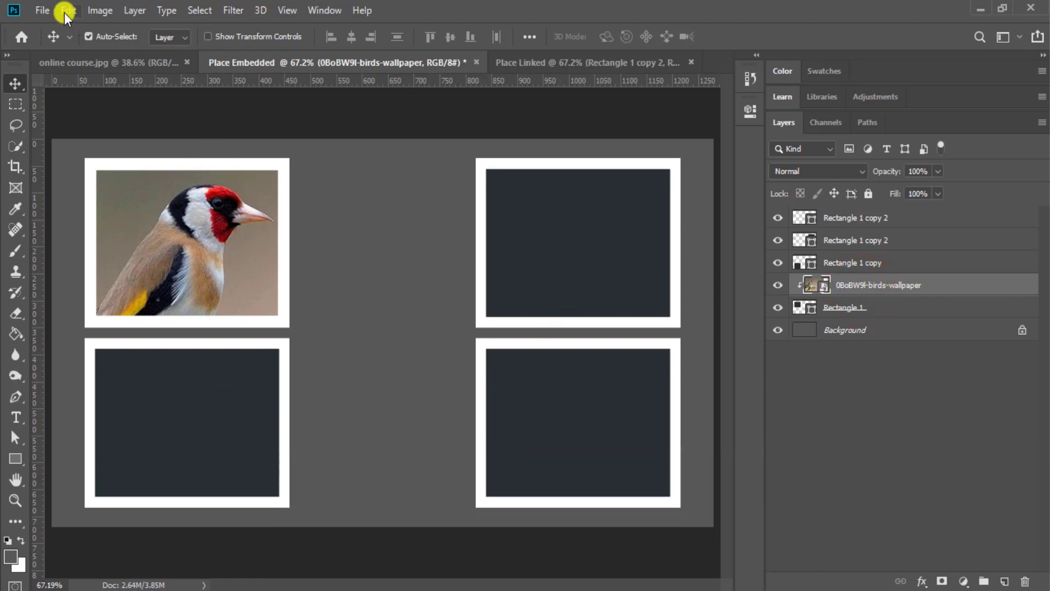
# Step: Place 7Xjtk8N-hd-wallpapers-flowers.jpg from the Blar folder as an embedded object and move its layer directly above Rectangle 1 copy
pyautogui.click(43, 10)
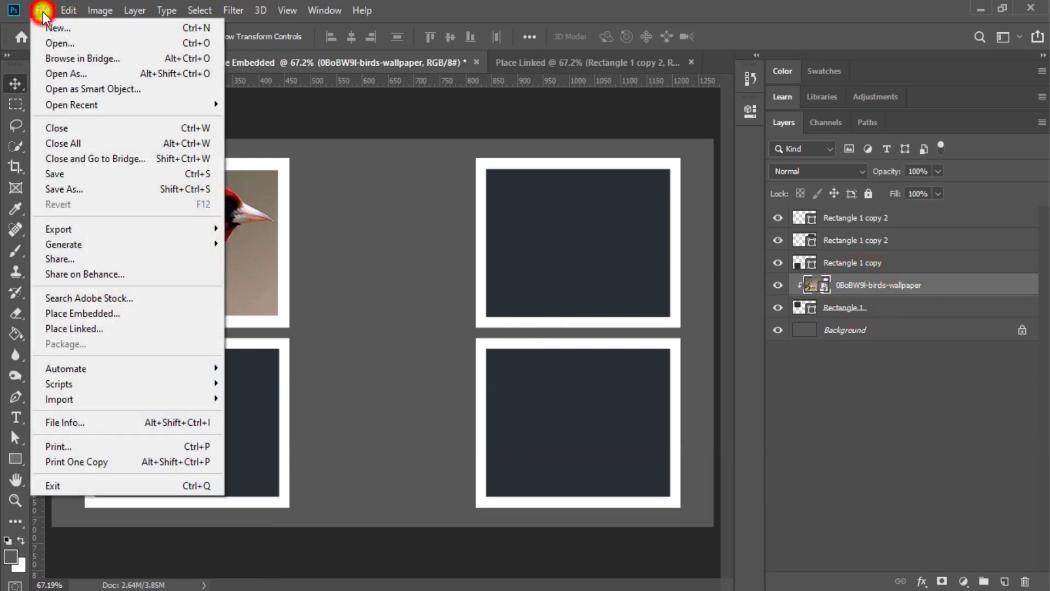
pyautogui.click(115, 313)
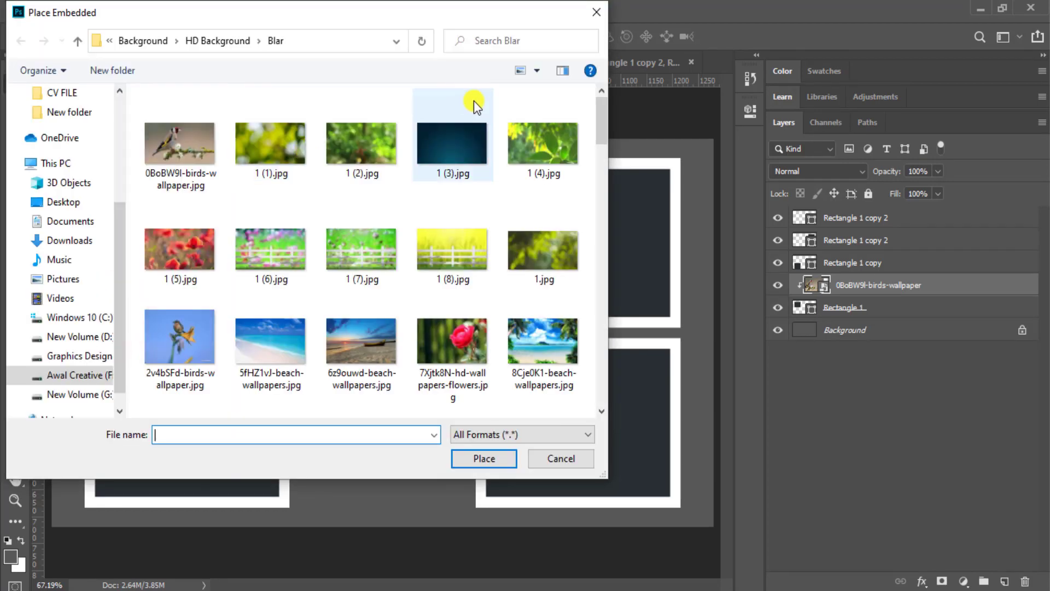
pyautogui.click(456, 356)
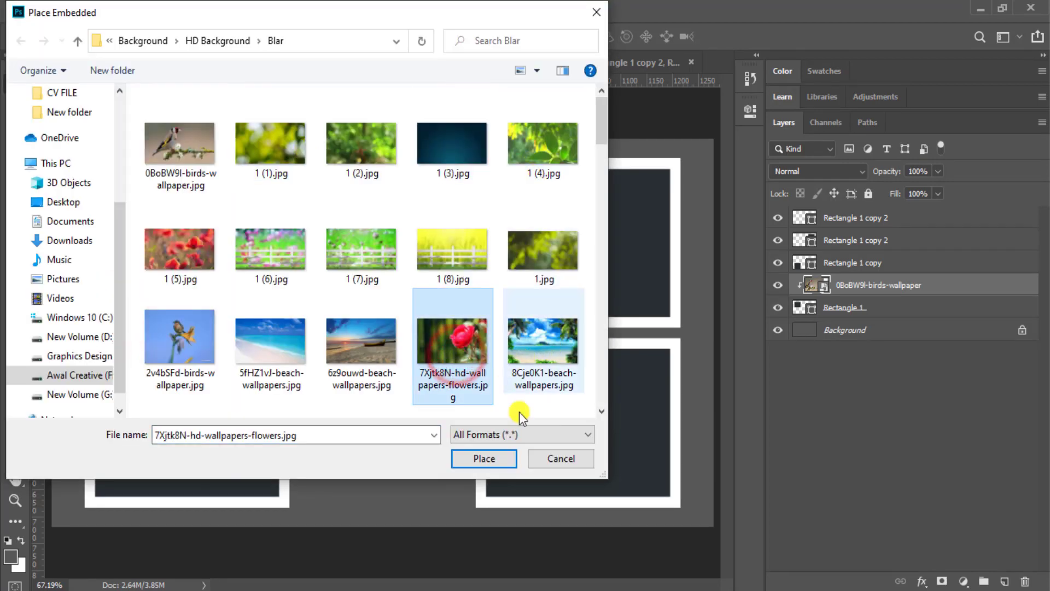
pyautogui.click(494, 463)
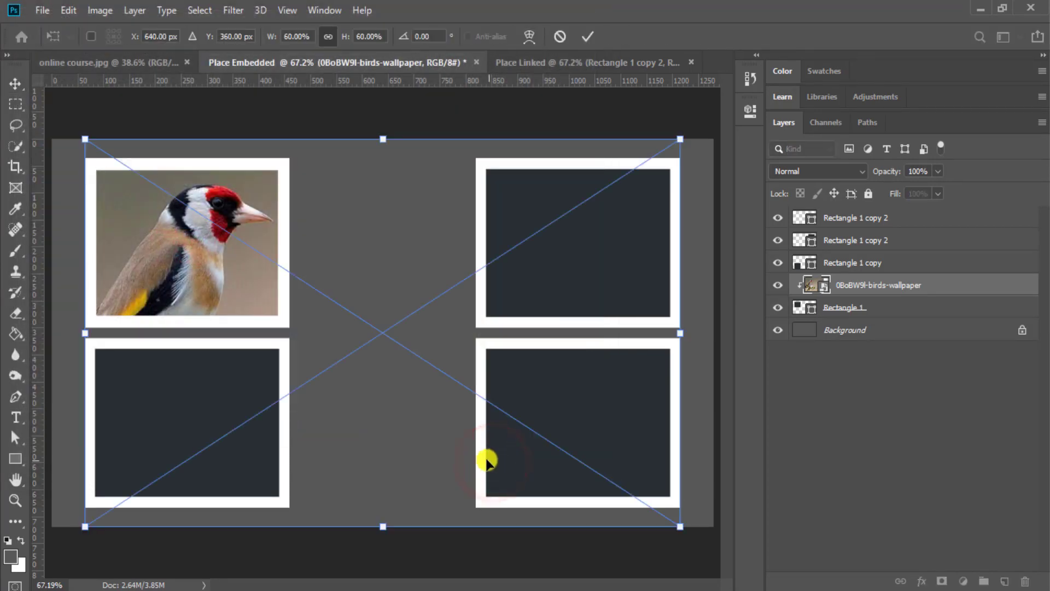
pyautogui.moveTo(859, 288); pyautogui.dragTo(854, 252)
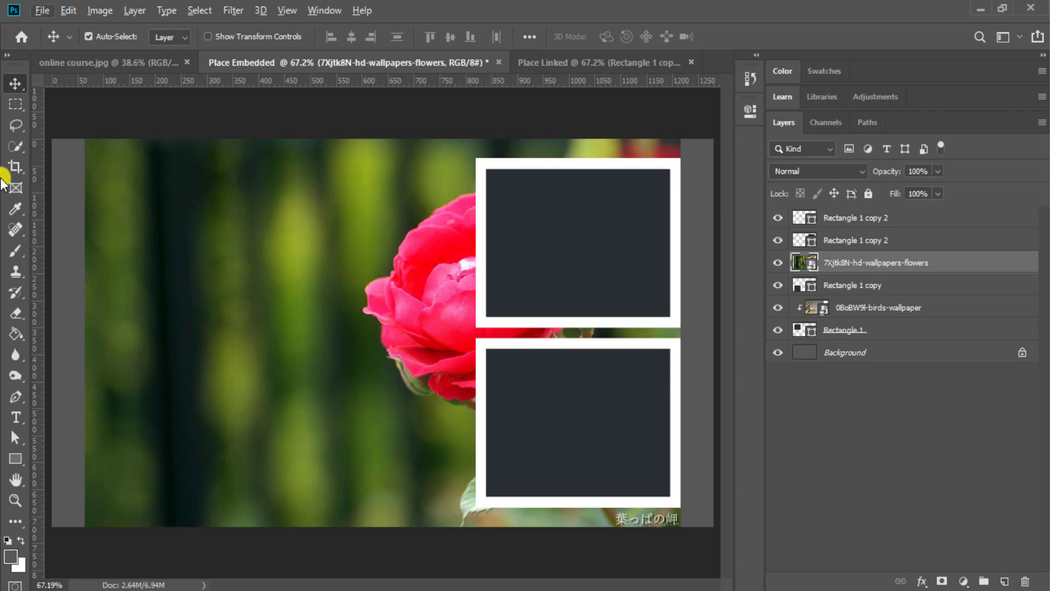
# Step: Clip the flower image to Rectangle 1 copy and scale it to 32.24% width and 27.17% height so the rose fits the lower-left frame
pyautogui.hotkey('ctrl', 'alt', 'g')
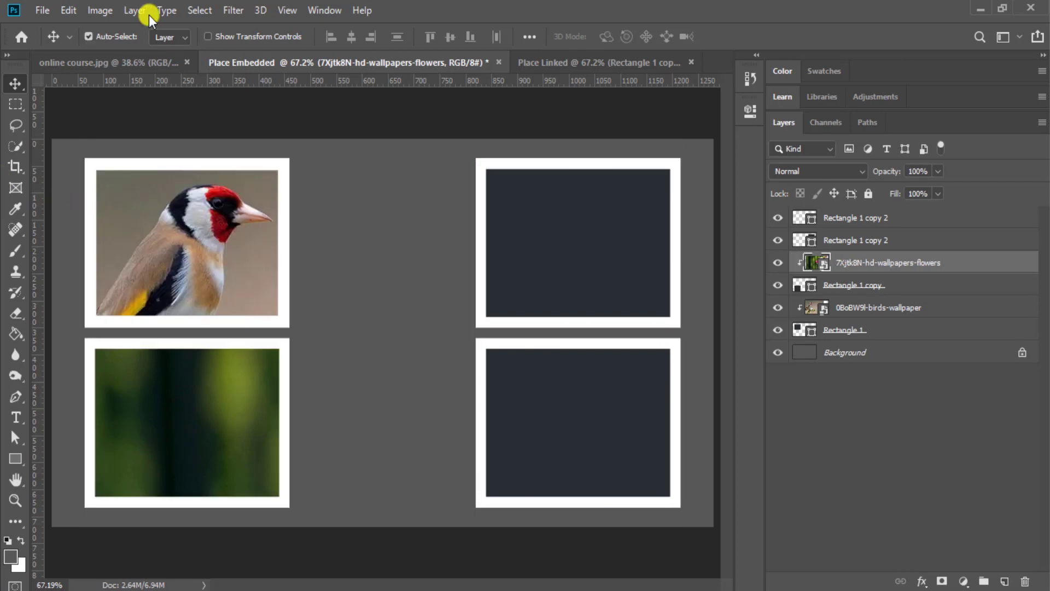
pyautogui.moveTo(200, 457); pyautogui.dragTo(225, 464)
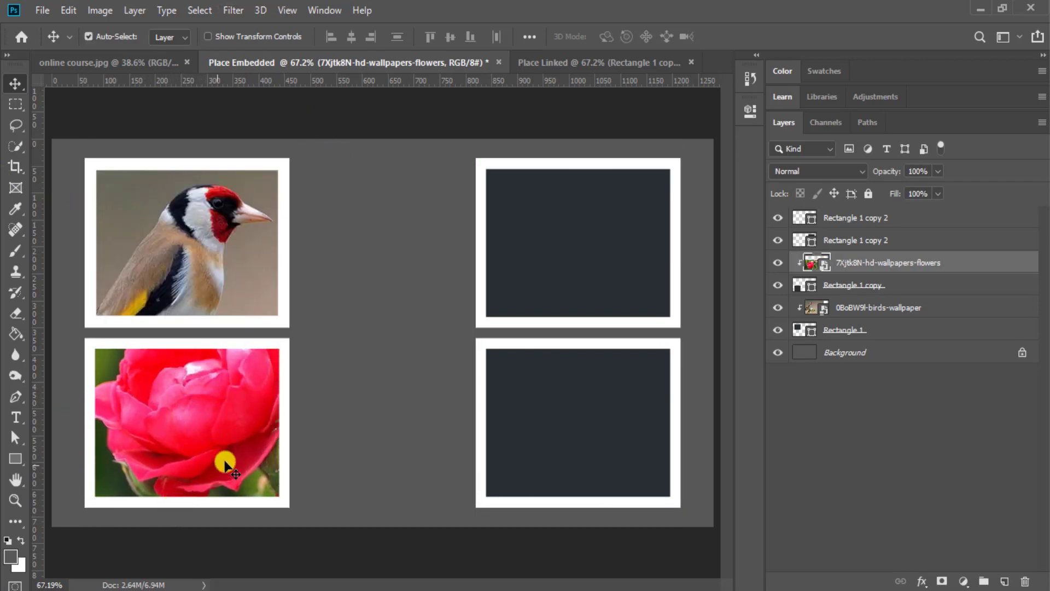
pyautogui.hotkey('ctrl', 't')
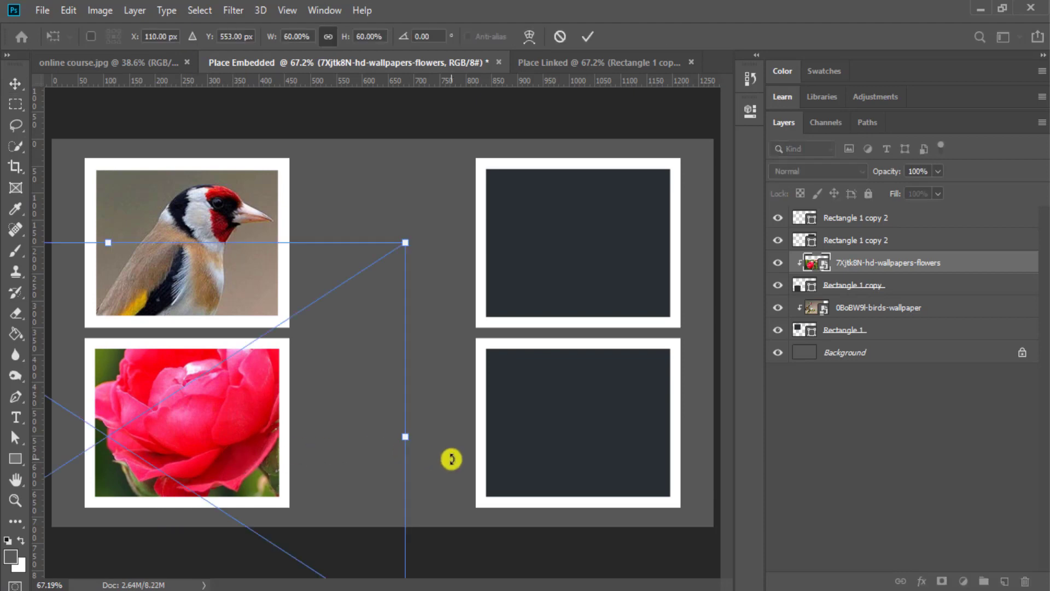
pyautogui.moveTo(403, 242); pyautogui.dragTo(227, 401)
pyautogui.moveTo(176, 471); pyautogui.dragTo(260, 408)
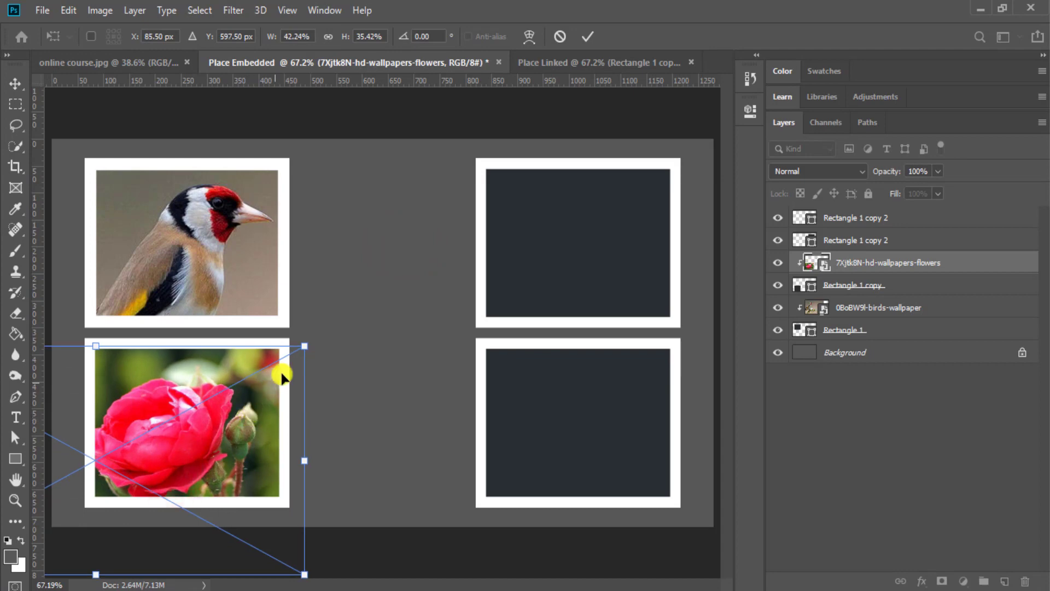
pyautogui.moveTo(307, 343); pyautogui.dragTo(247, 377)
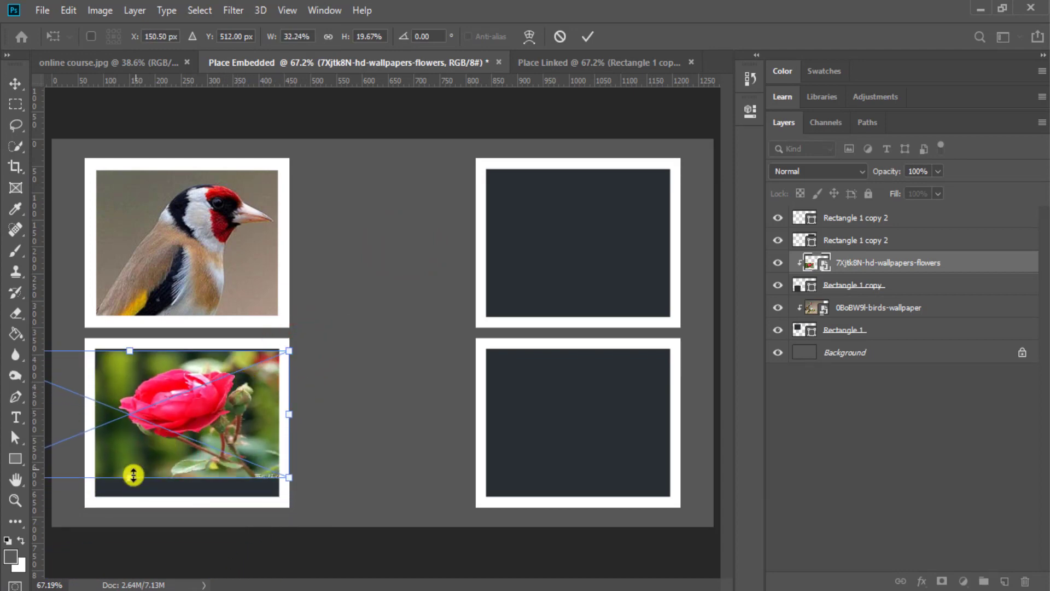
pyautogui.moveTo(128, 482); pyautogui.dragTo(118, 526)
pyautogui.moveTo(202, 452); pyautogui.dragTo(198, 438)
pyautogui.click(594, 37)
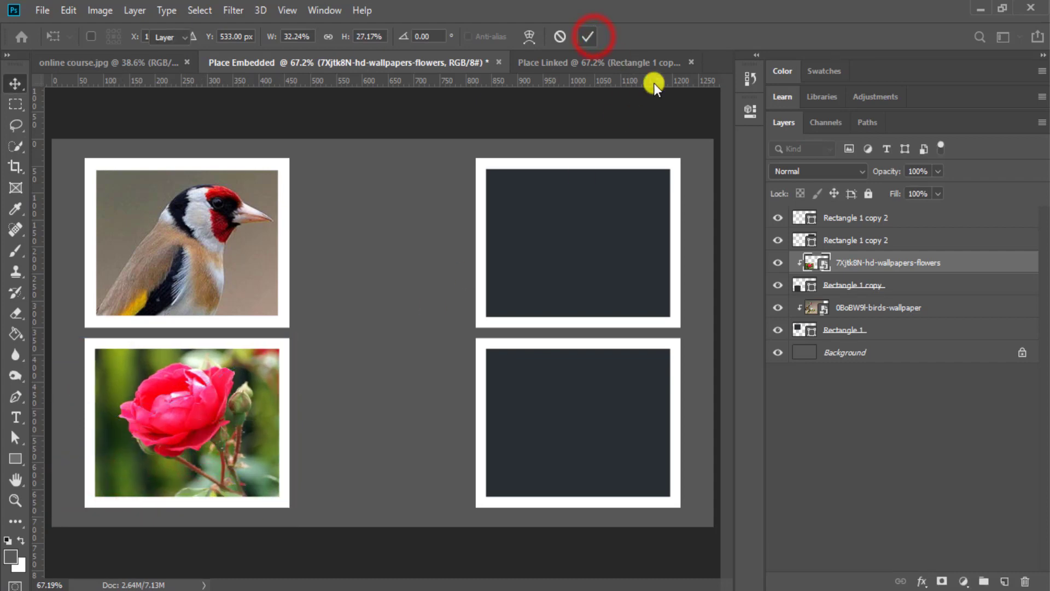
# Step: Place 2v4bSFd-birds-wallpaper.jpg as an embedded object directly above the lower Rectangle 1 copy 2 layer
pyautogui.click(856, 245)
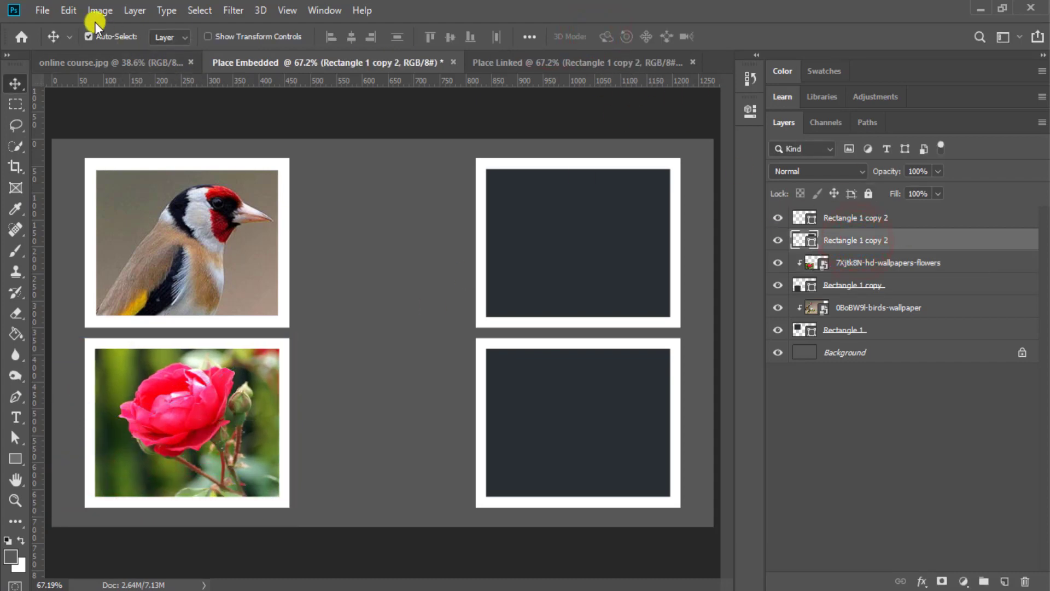
pyautogui.click(42, 10)
pyautogui.click(73, 313)
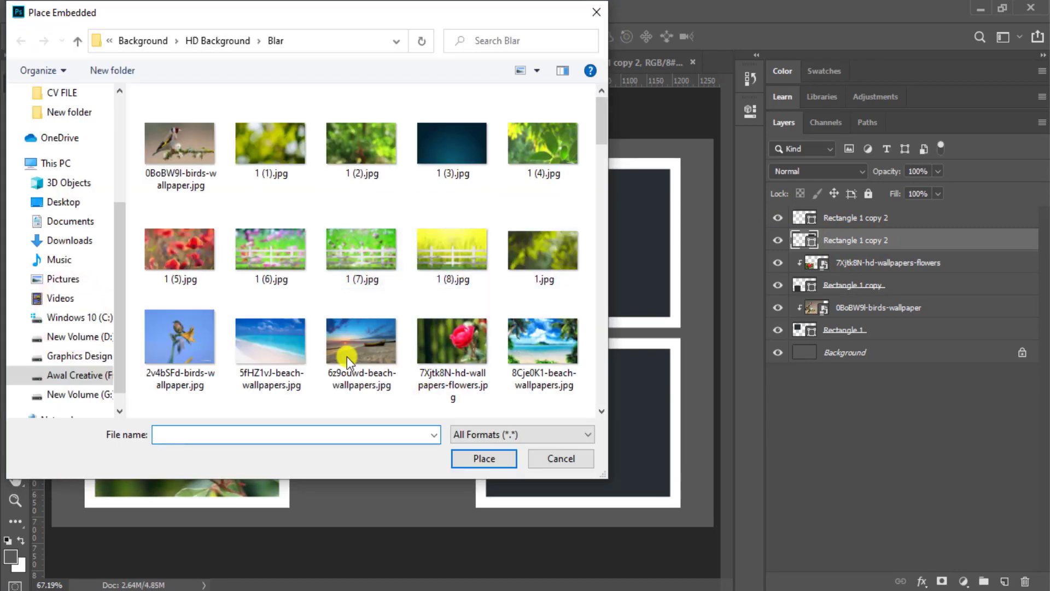
pyautogui.click(180, 333)
pyautogui.click(464, 458)
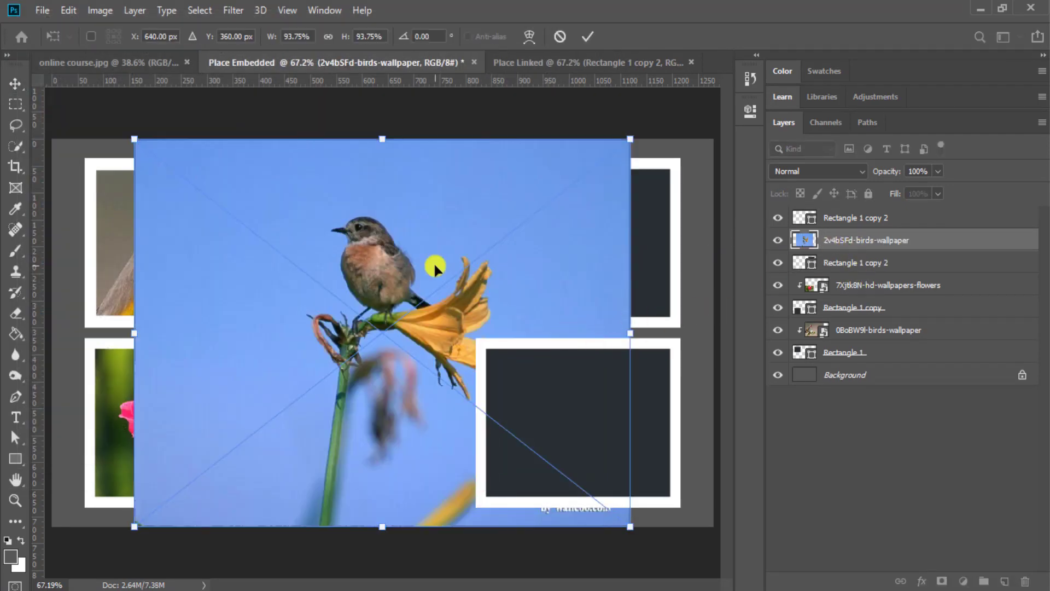
pyautogui.click(589, 38)
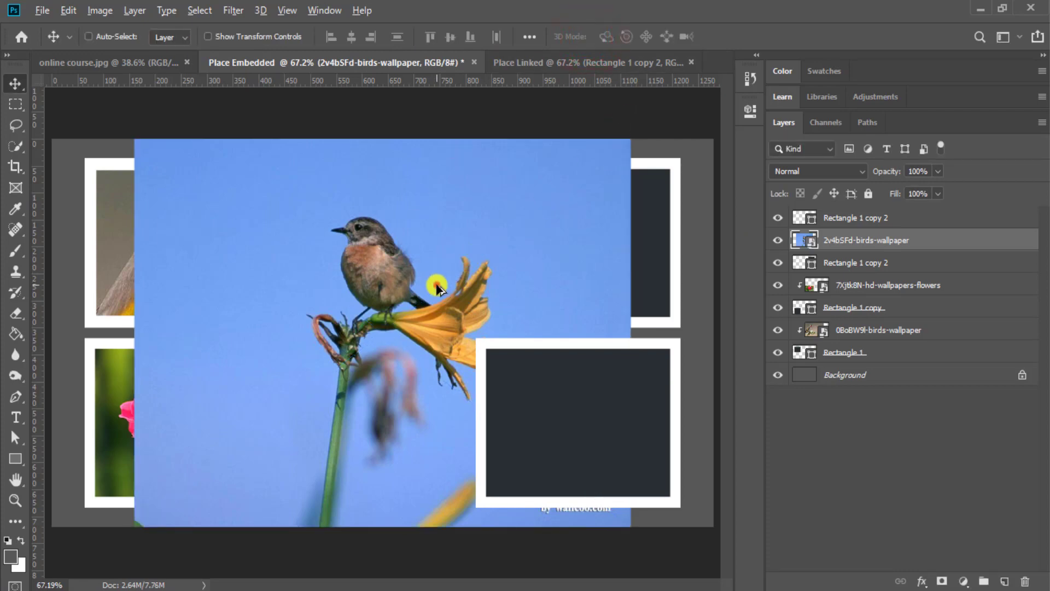
# Step: Clip the blue-sky bird image to the rectangle layer below it and reposition it so the bird shows inside the upper-right frame
pyautogui.hotkey('ctrl', 'alt', 'g')
pyautogui.moveTo(518, 258); pyautogui.dragTo(638, 257)
pyautogui.moveTo(541, 255); pyautogui.dragTo(614, 242)
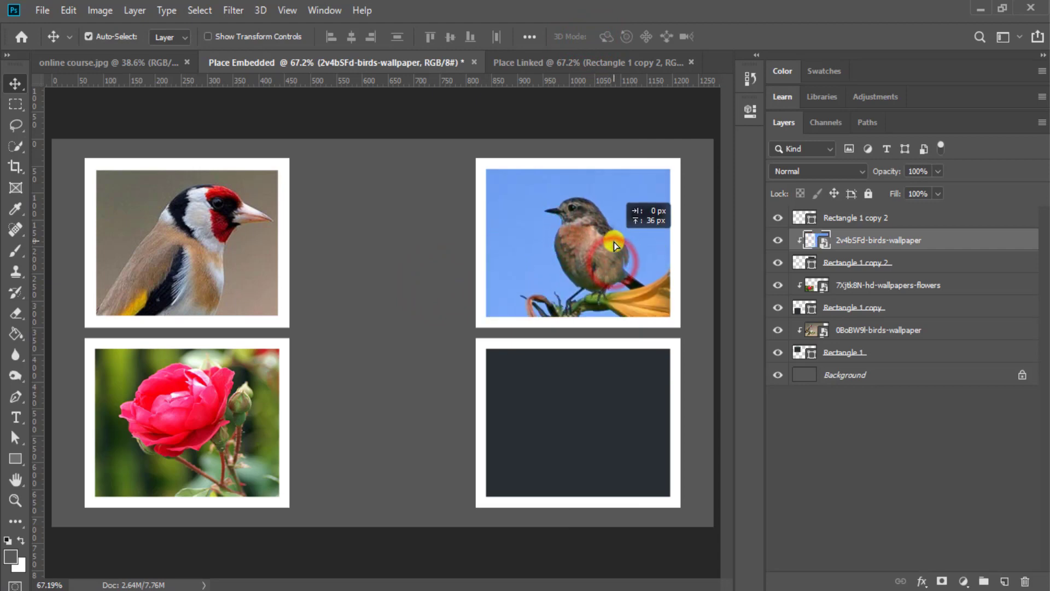
pyautogui.click(872, 219)
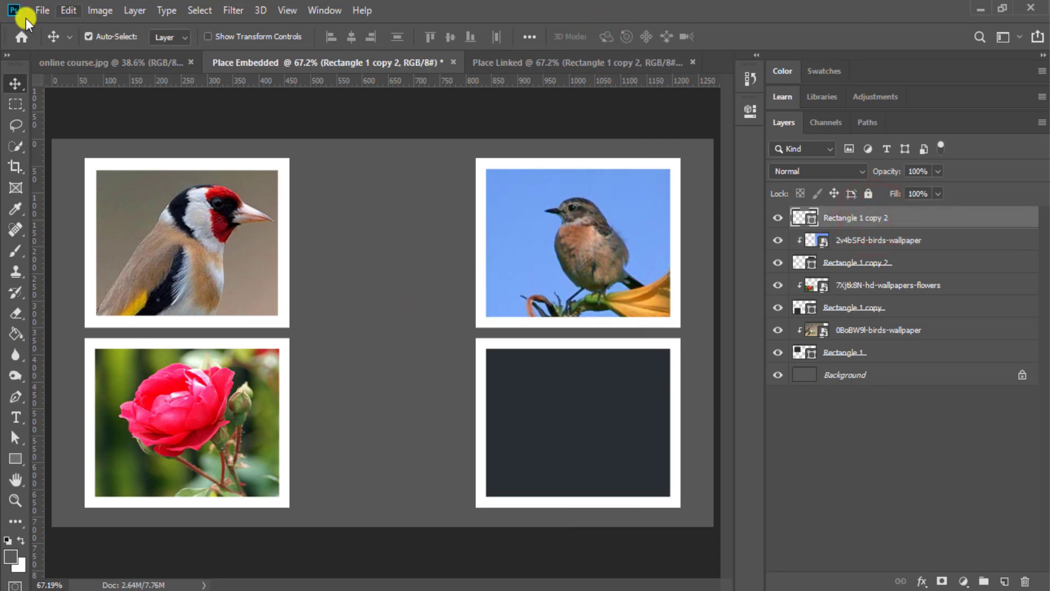
pyautogui.click(38, 11)
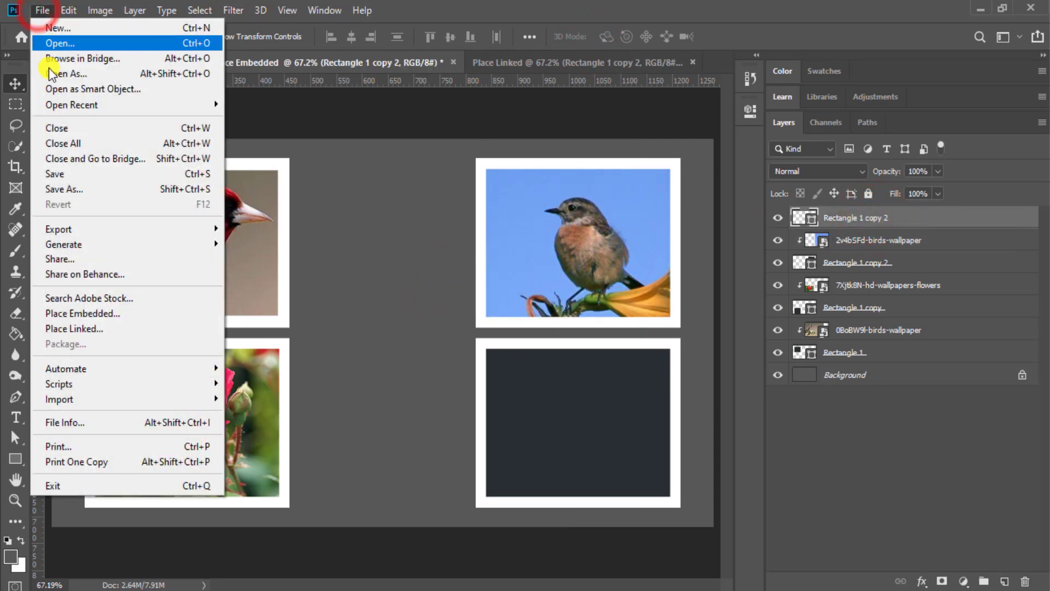
pyautogui.click(71, 313)
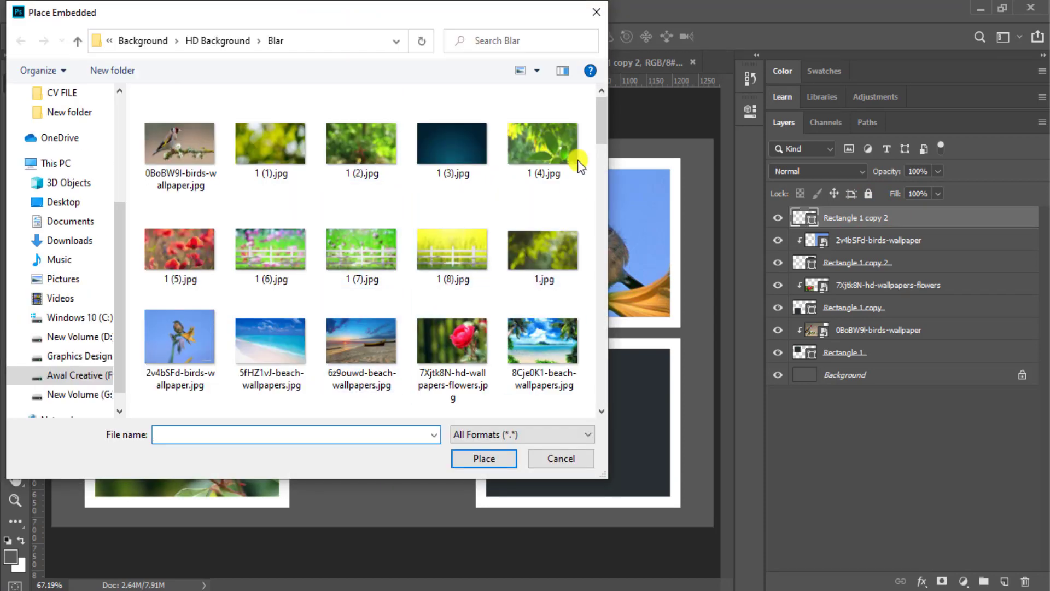
pyautogui.moveTo(606, 97); pyautogui.dragTo(599, 163)
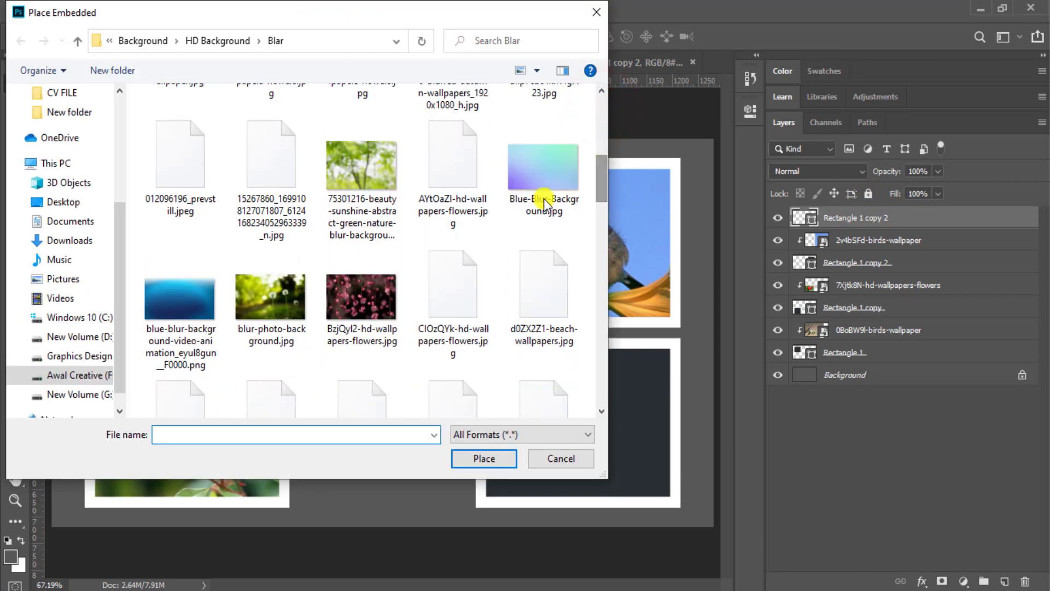
pyautogui.click(273, 288)
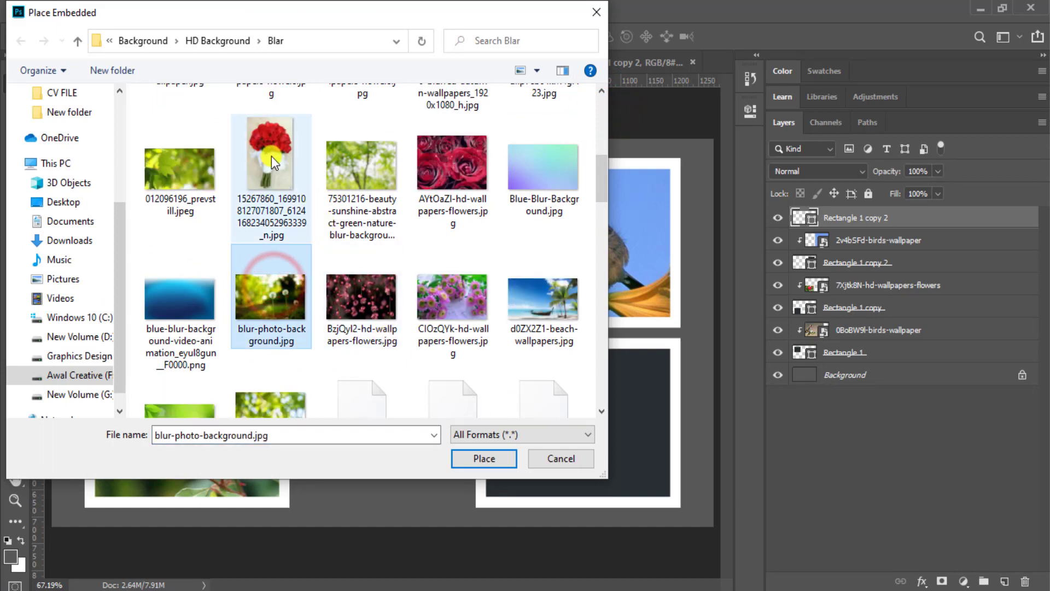
pyautogui.click(303, 170)
pyautogui.click(481, 459)
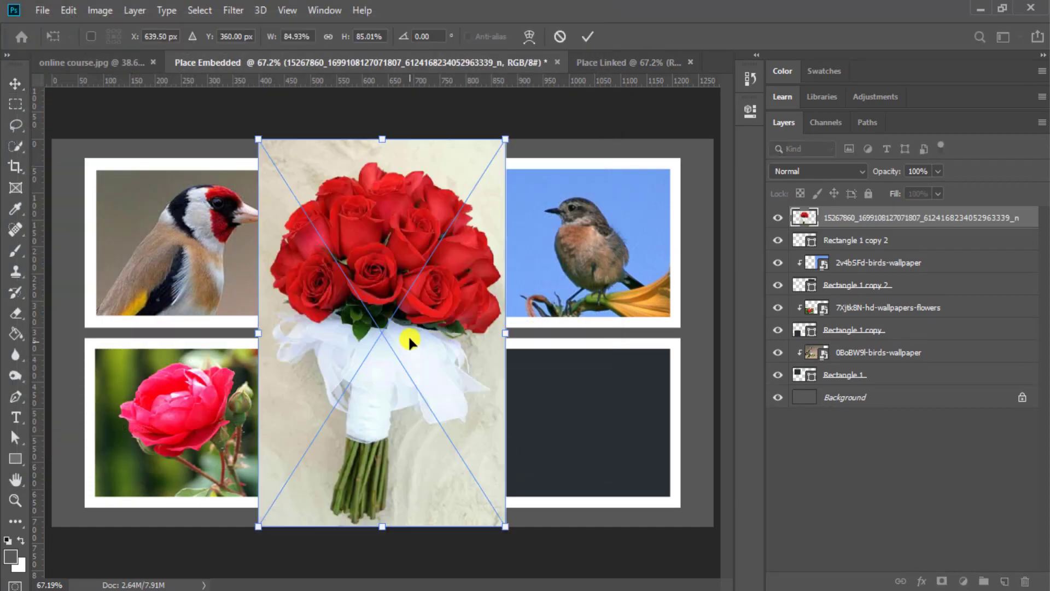
pyautogui.click(587, 36)
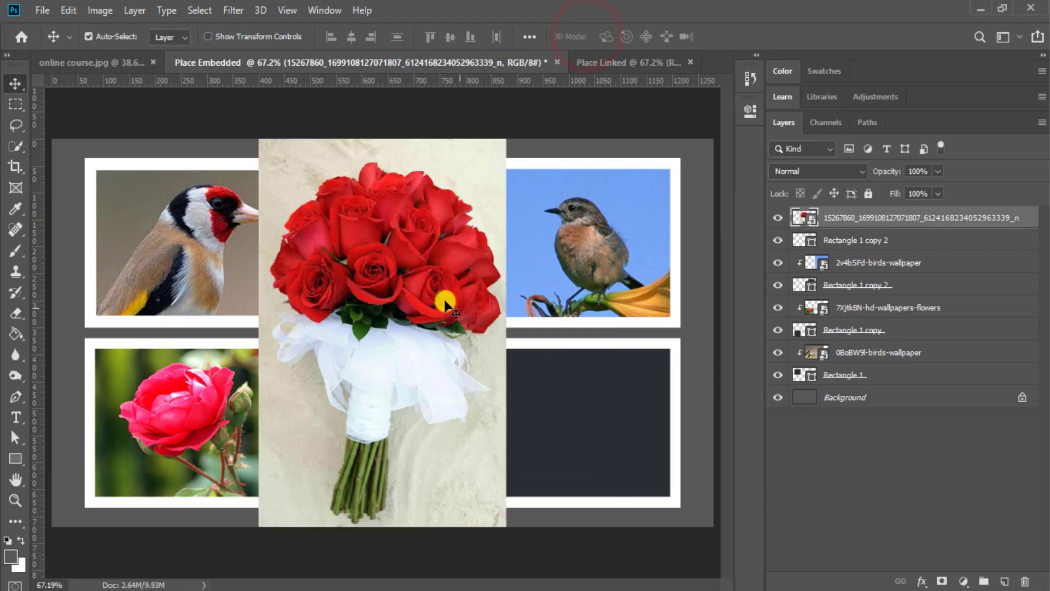
pyautogui.moveTo(449, 314); pyautogui.dragTo(570, 413)
pyautogui.hotkey('ctrl', 'alt', 'g')
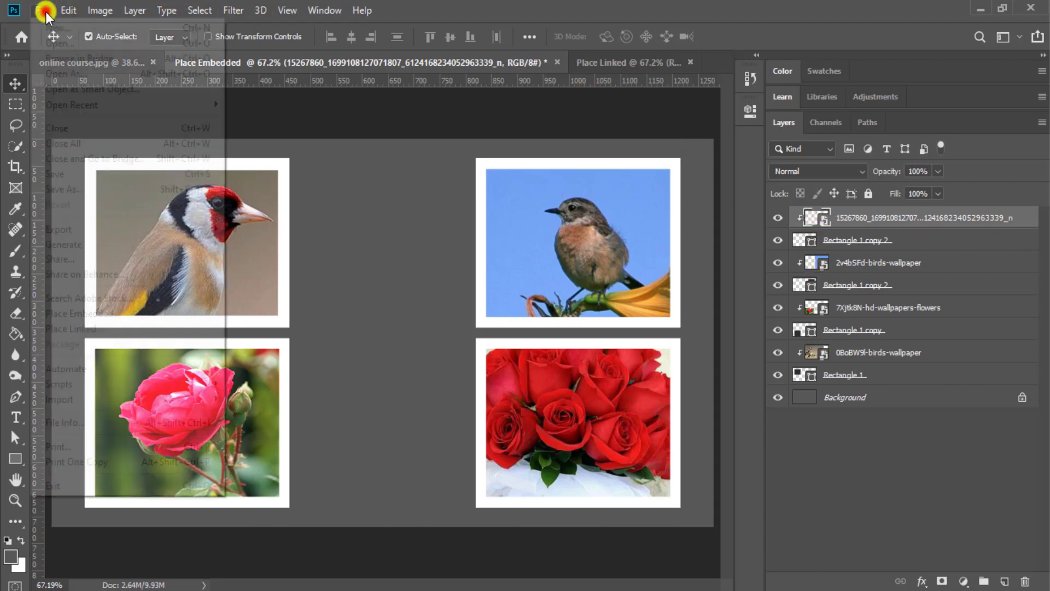
# Step: Review the available placement commands and compare the filled Place Embedded document with the empty frames in Place Linked
pyautogui.click(43, 11)
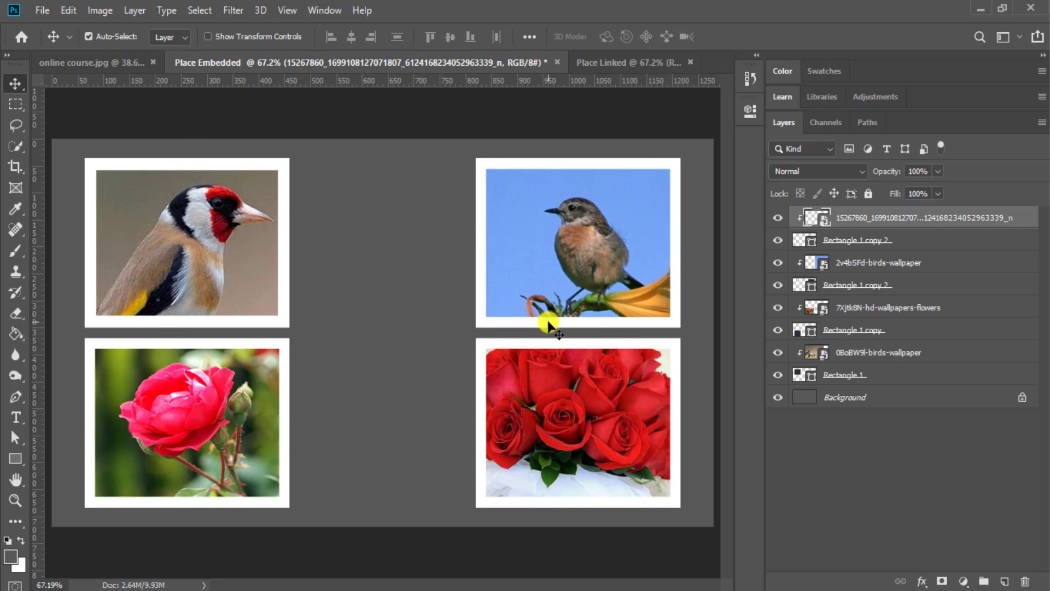
pyautogui.click(46, 13)
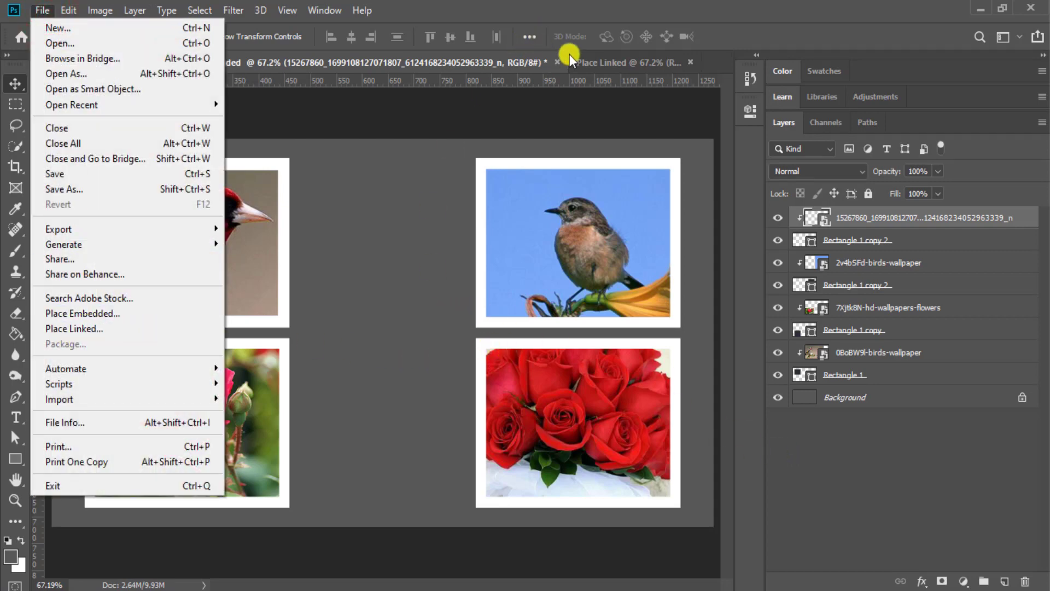
pyautogui.click(607, 64)
pyautogui.click(608, 64)
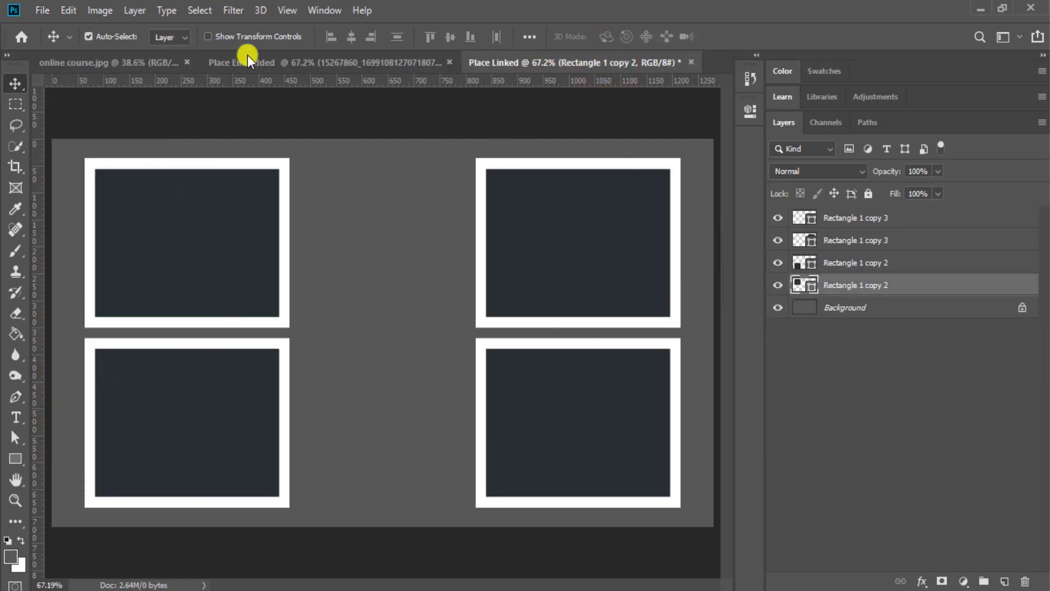
pyautogui.click(268, 58)
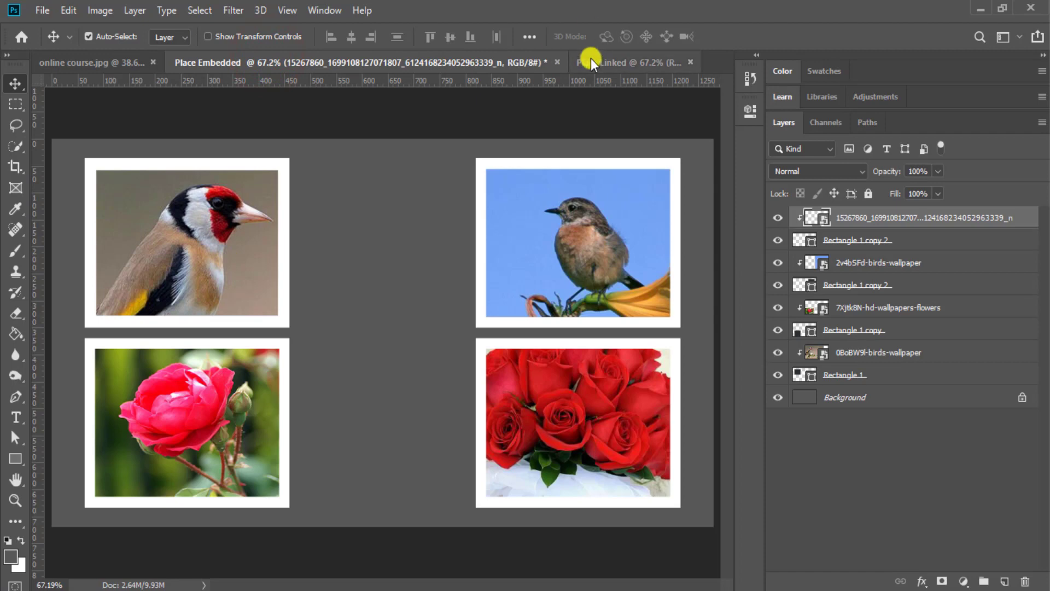
# Step: In the Place Linked document, place 0BoBW9I-birds-wallpaper.jpg as a linked object and clip it so the bird's head and body show in the upper-left frame
pyautogui.click(591, 58)
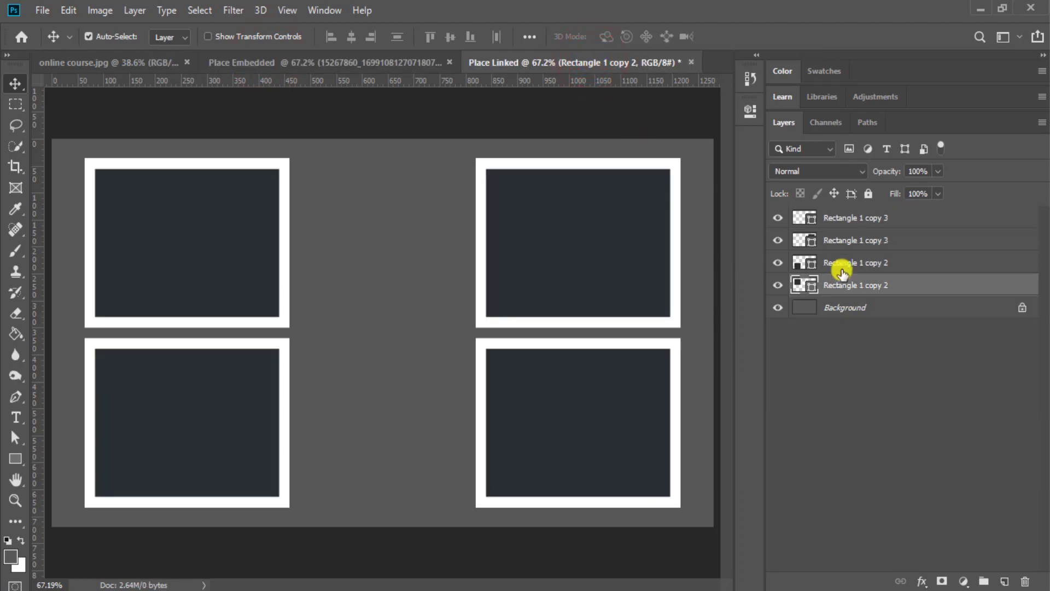
pyautogui.click(42, 9)
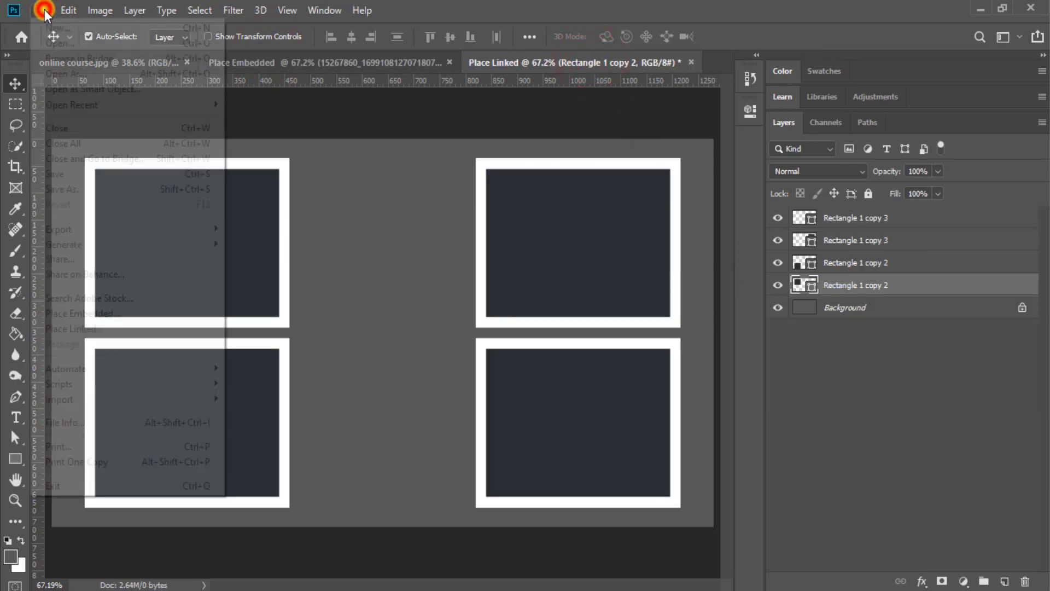
pyautogui.click(100, 331)
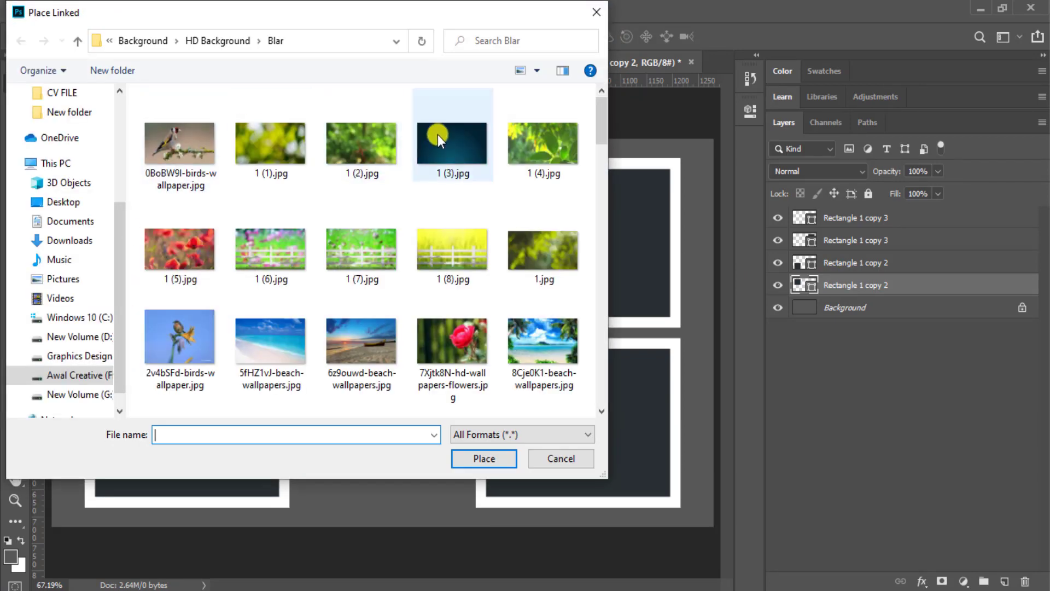
pyautogui.click(173, 145)
pyautogui.click(481, 458)
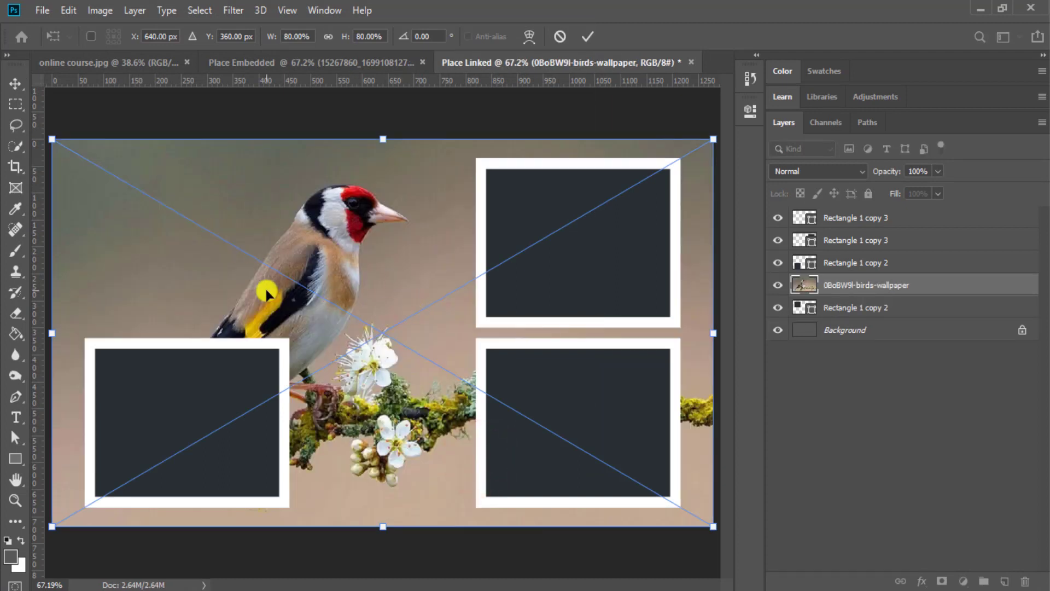
pyautogui.click(586, 35)
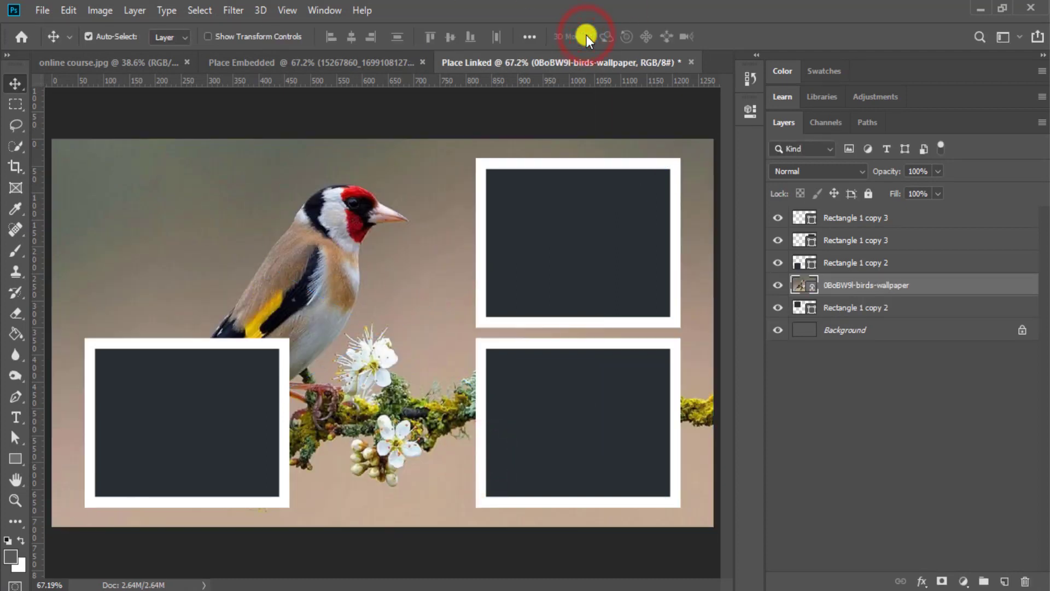
pyautogui.hotkey('ctrl', 'alt', 'g')
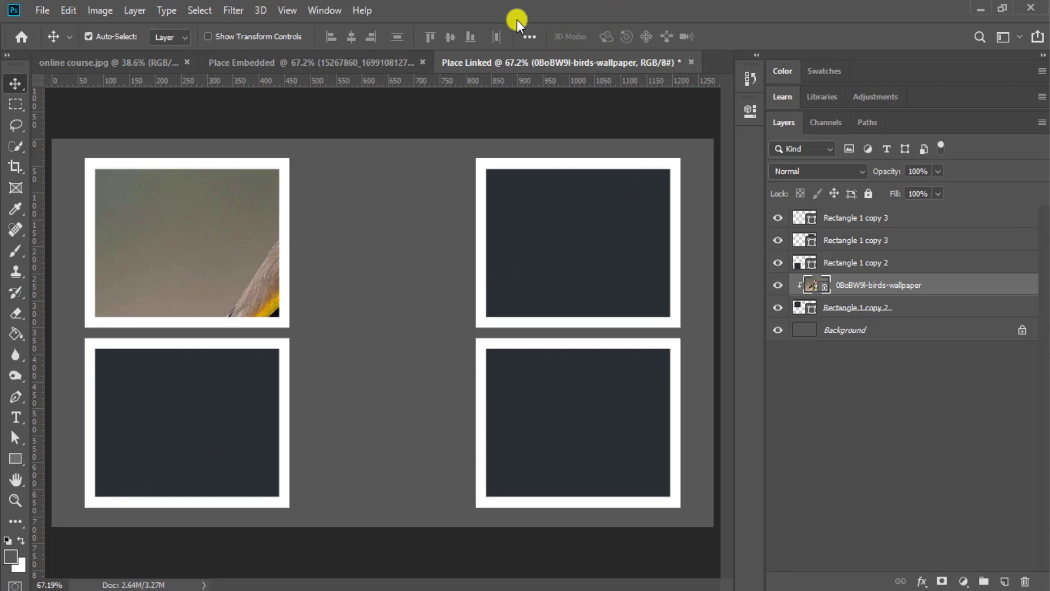
pyautogui.moveTo(271, 284); pyautogui.dragTo(130, 275)
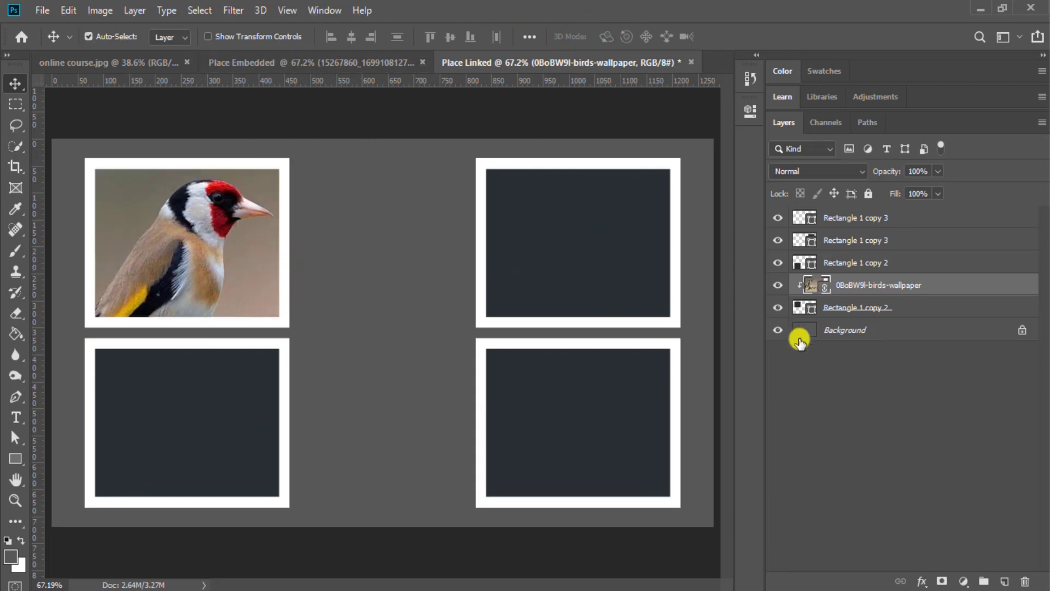
# Step: Place 7Xjtk8N-hd-wallpapers-flowers.jpg as a linked object directly above the lower-left frame's rectangle layer
pyautogui.click(860, 267)
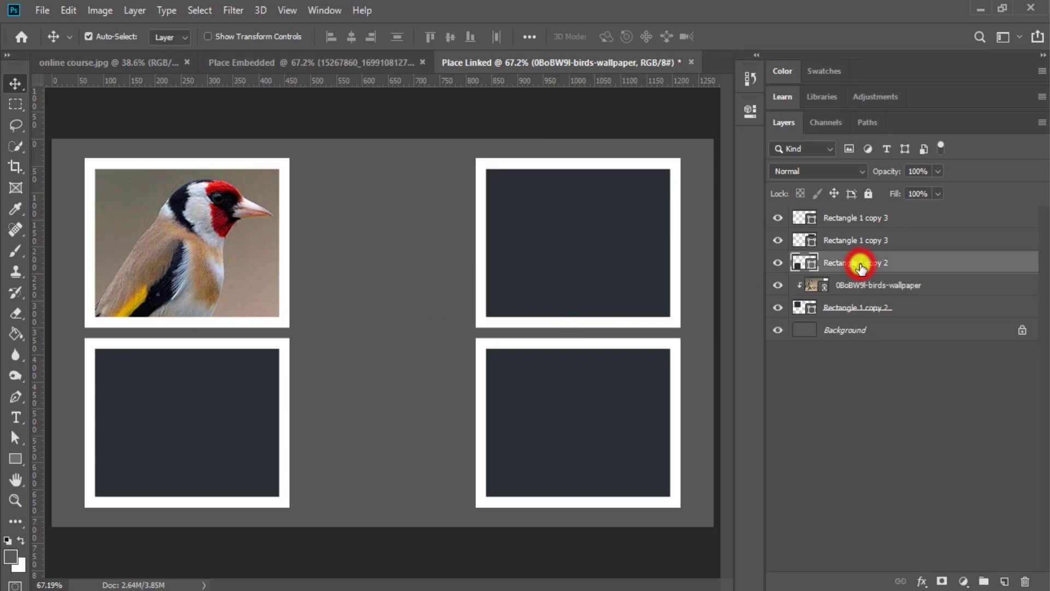
pyautogui.click(39, 11)
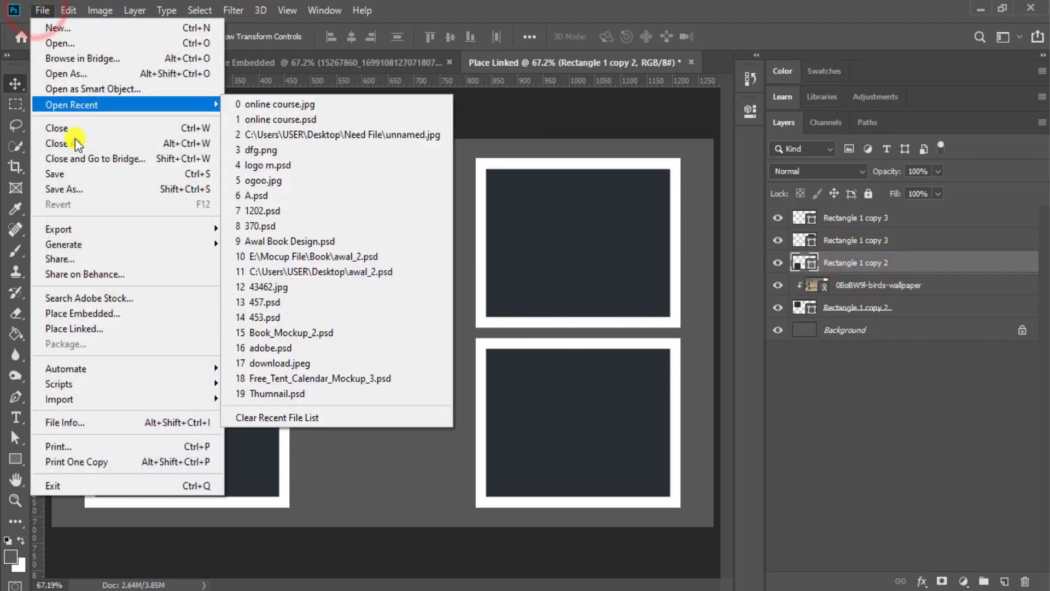
pyautogui.click(87, 326)
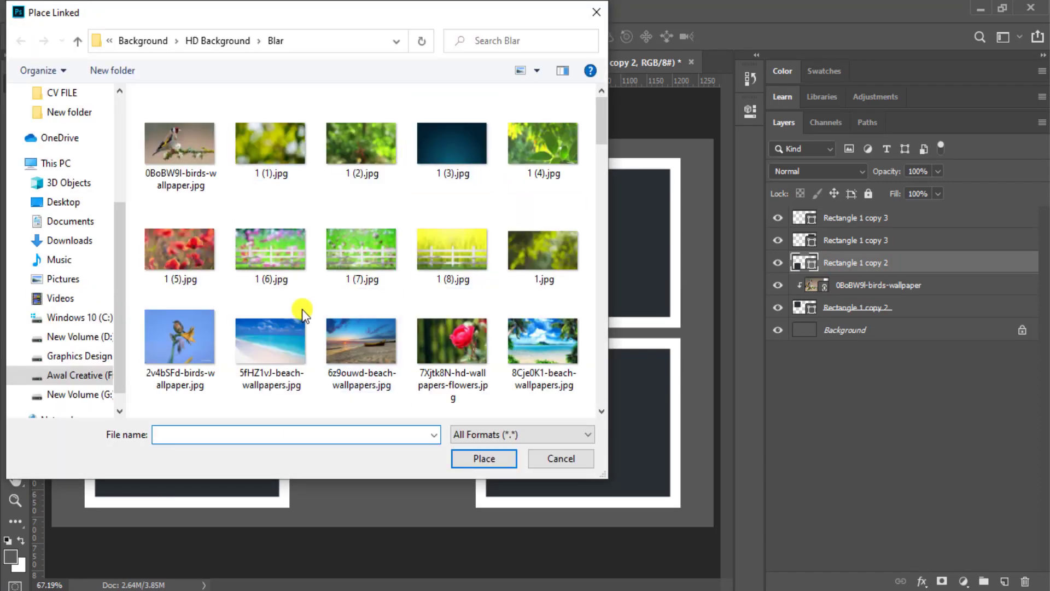
pyautogui.moveTo(602, 129); pyautogui.dragTo(602, 151)
pyautogui.click(465, 181)
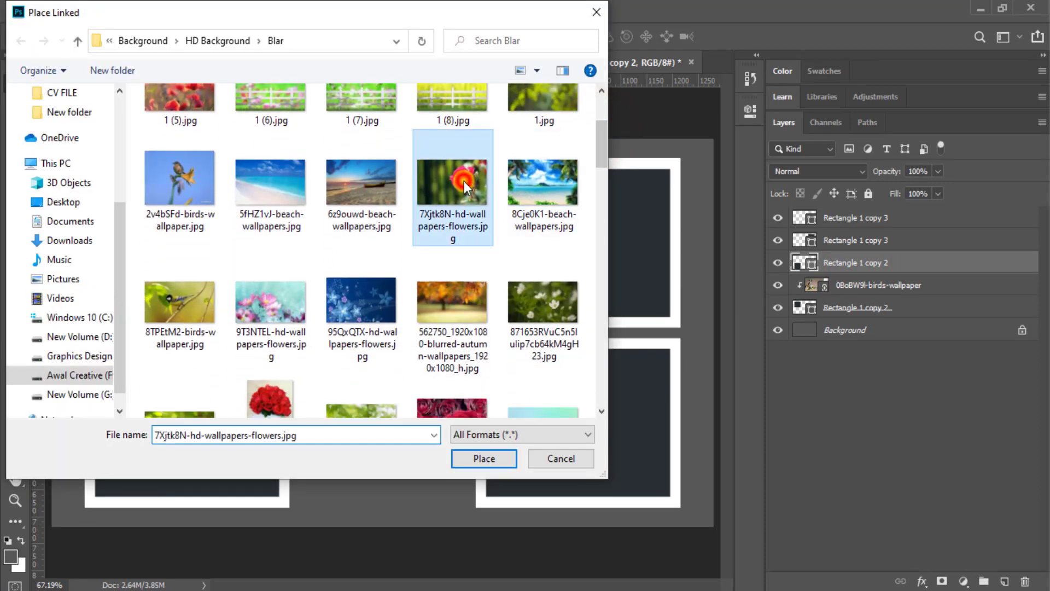
pyautogui.click(468, 458)
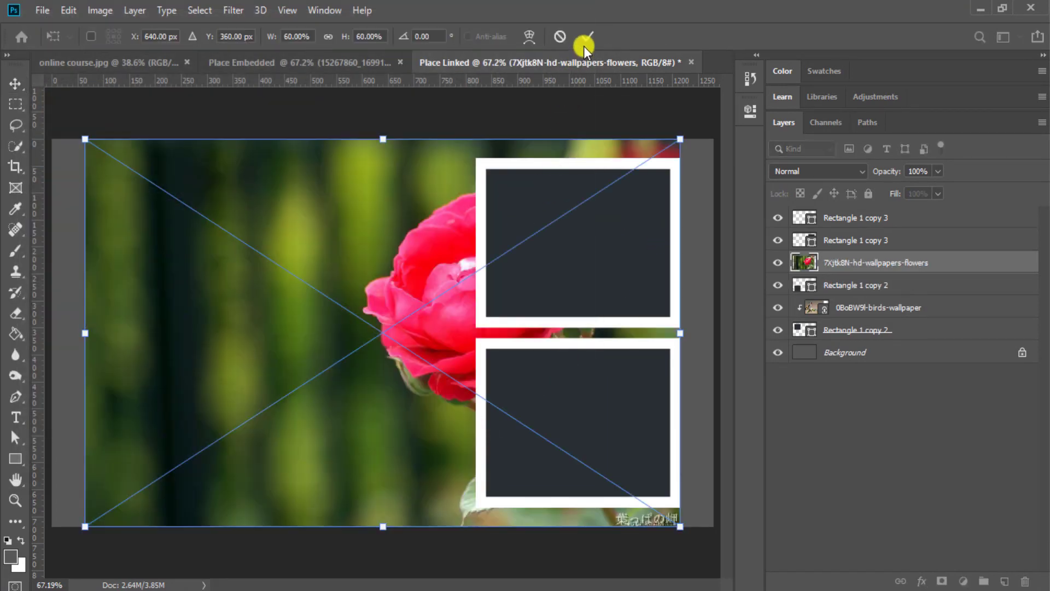
pyautogui.click(587, 36)
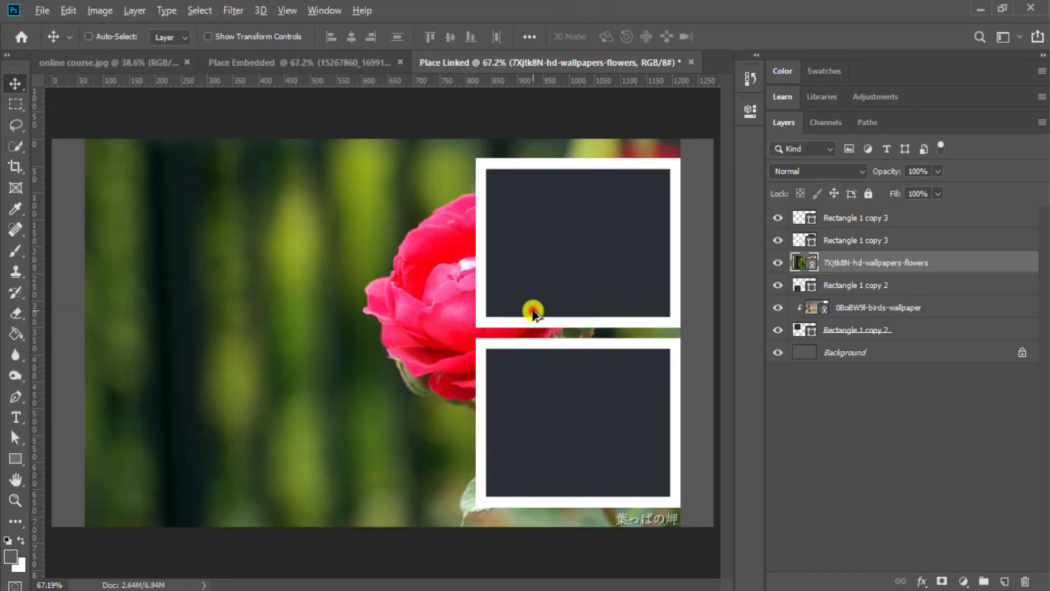
# Step: Clip the pink rose image to the rectangle layer below it and reposition it so the bloom fills the lower-left frame
pyautogui.hotkey('ctrl', 'alt', 'g')
pyautogui.keyDown('ctrl'); pyautogui.click(532, 311); pyautogui.keyUp('ctrl')
pyautogui.moveTo(244, 396); pyautogui.dragTo(106, 462)
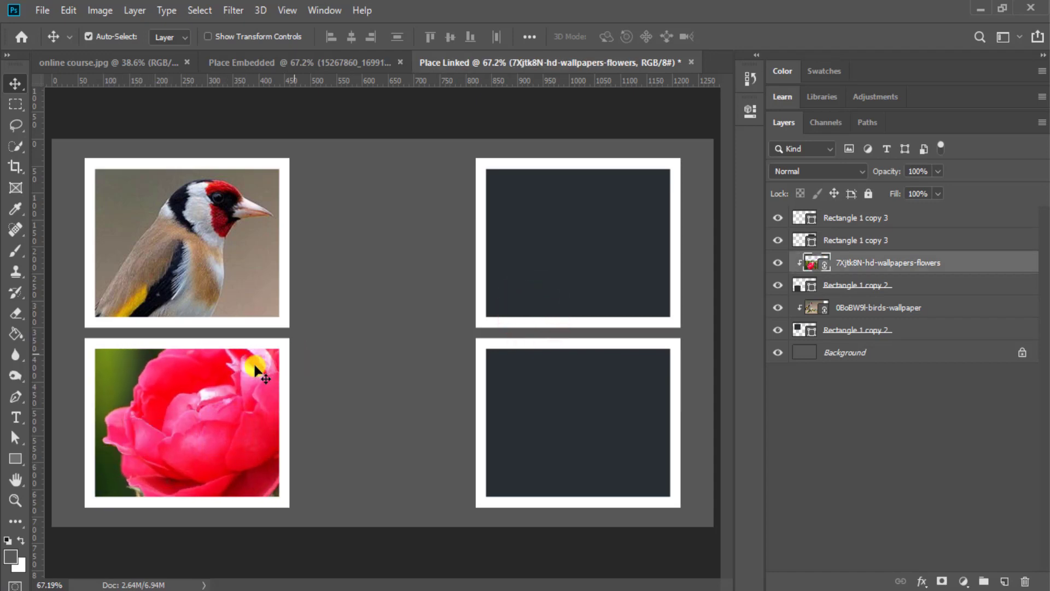
pyautogui.moveTo(255, 371); pyautogui.dragTo(195, 400)
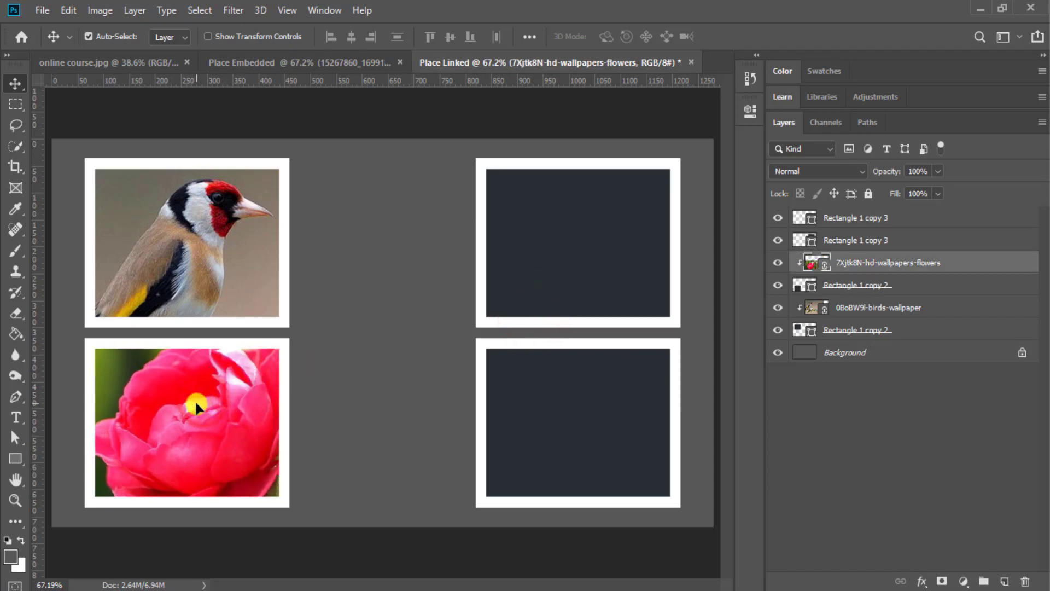
# Step: Place 2v4bSFd-birds-wallpaper.jpg as a linked object directly above the upper-right frame's rectangle layer
pyautogui.click(845, 240)
pyautogui.click(46, 12)
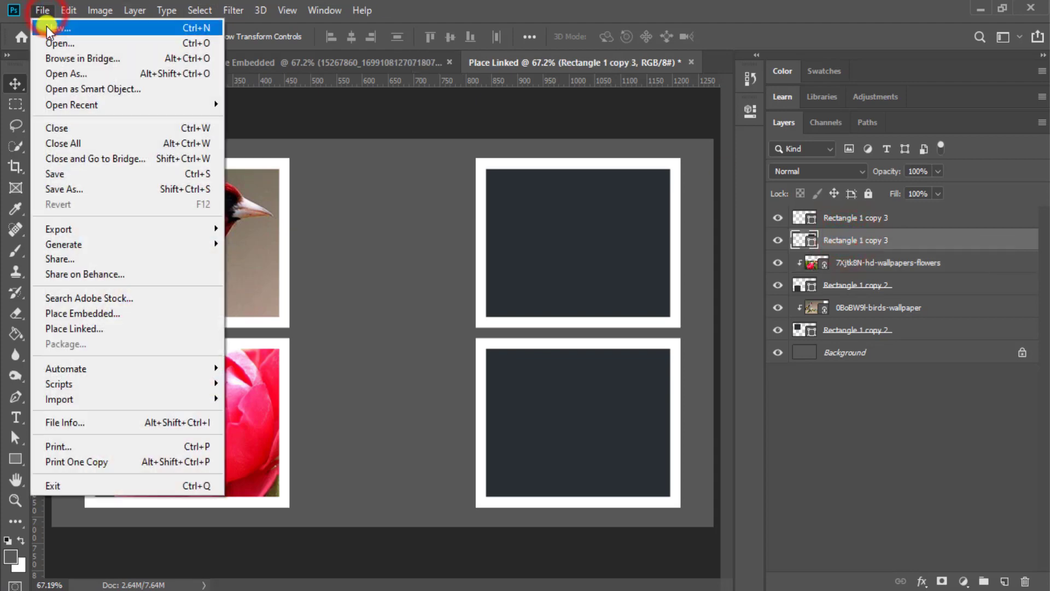
pyautogui.click(107, 328)
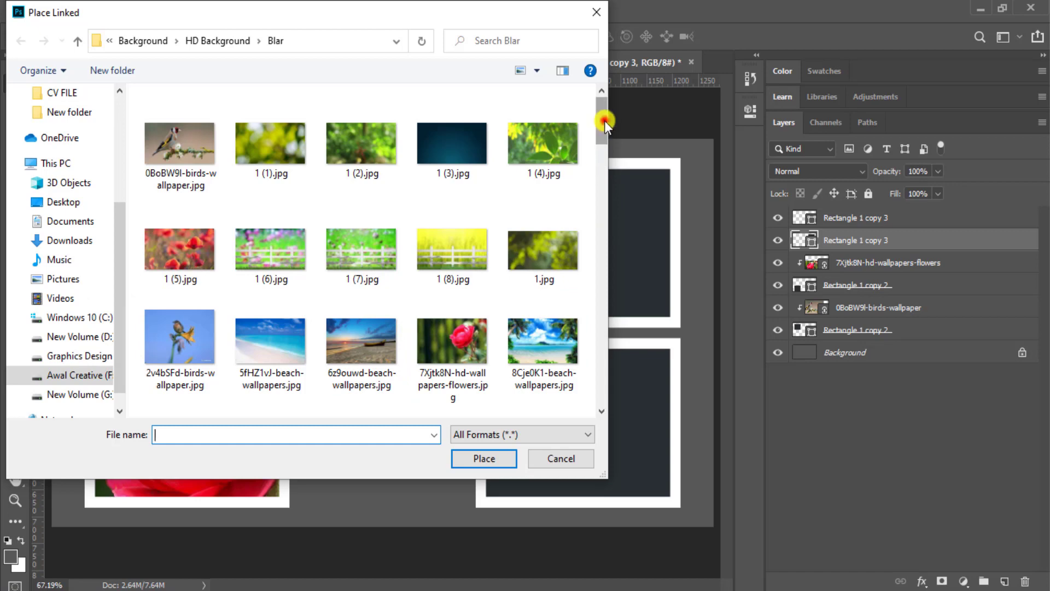
pyautogui.moveTo(605, 125); pyautogui.dragTo(605, 129)
pyautogui.click(202, 282)
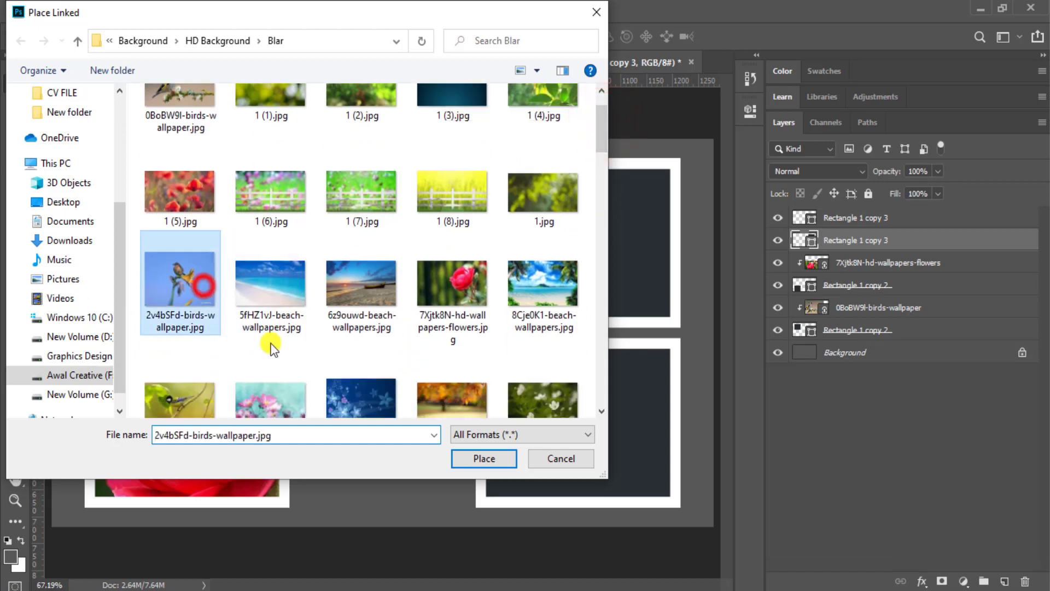
pyautogui.click(487, 466)
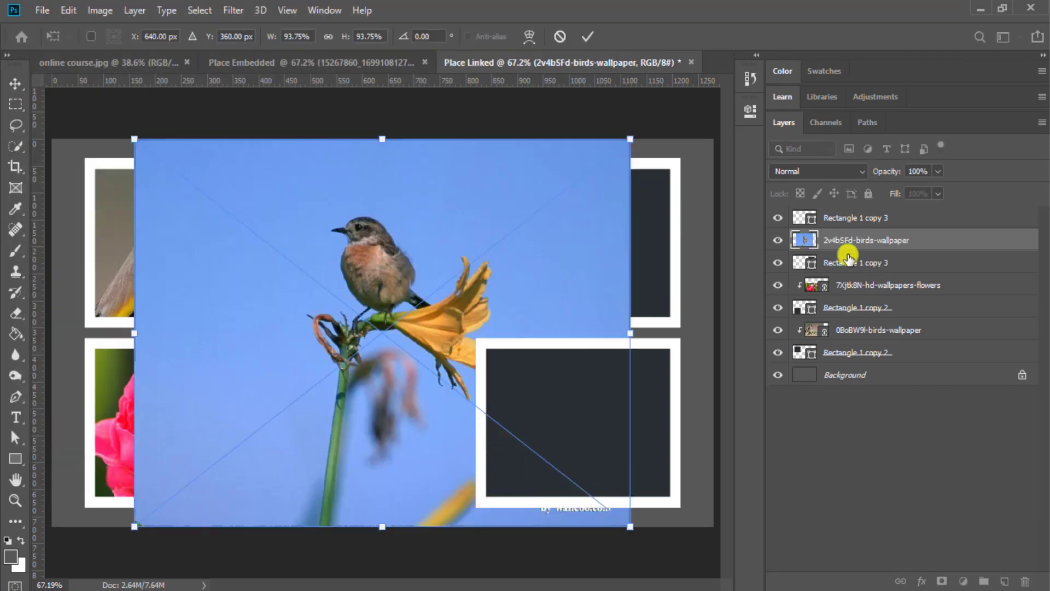
pyautogui.click(585, 33)
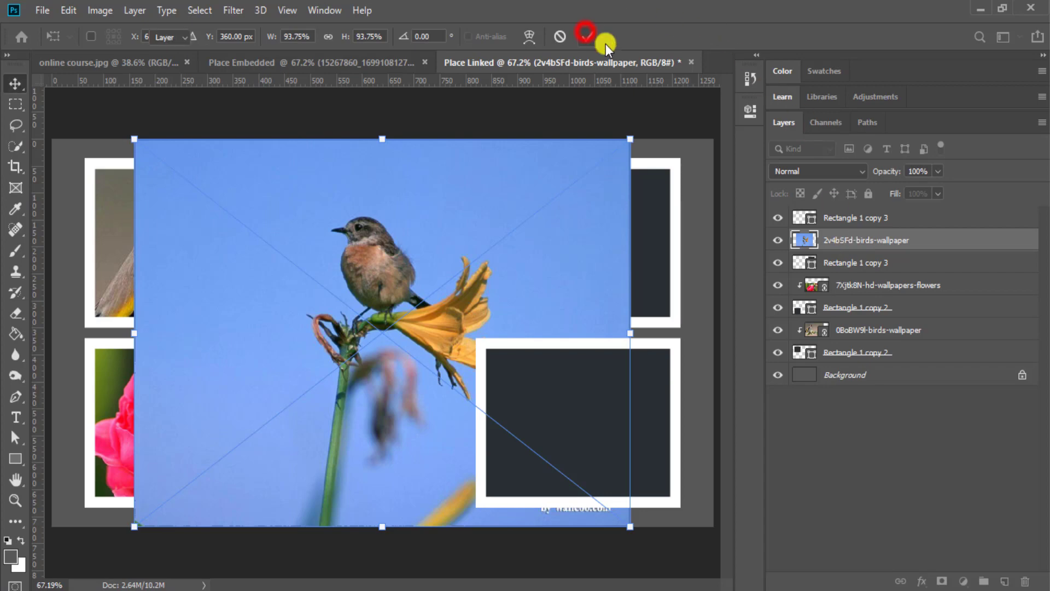
# Step: Clip the blue-sky bird image to its rectangle layer and move it so the bird and orange flower show in the upper-right frame
pyautogui.hotkey('ctrl', 'alt', 'g')
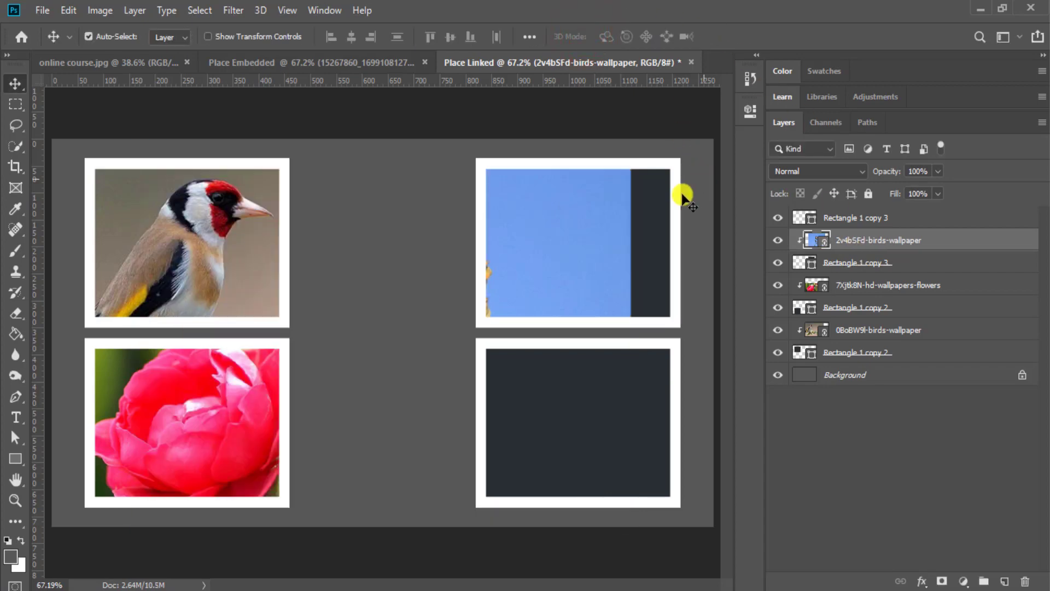
pyautogui.moveTo(559, 252); pyautogui.dragTo(663, 255)
pyautogui.moveTo(556, 254); pyautogui.dragTo(637, 217)
pyautogui.click(809, 217)
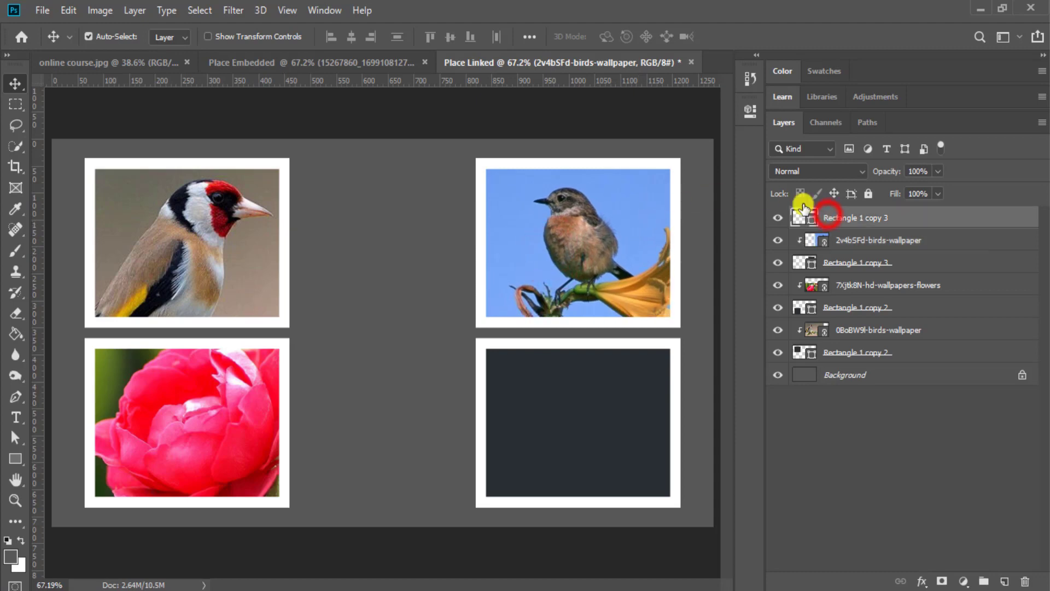
pyautogui.click(41, 9)
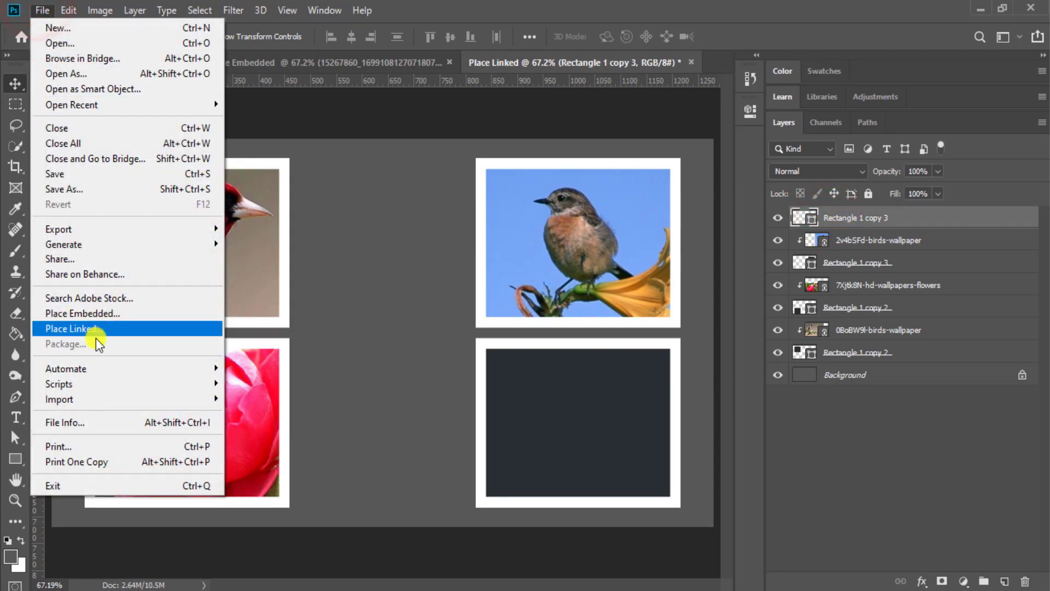
pyautogui.click(100, 328)
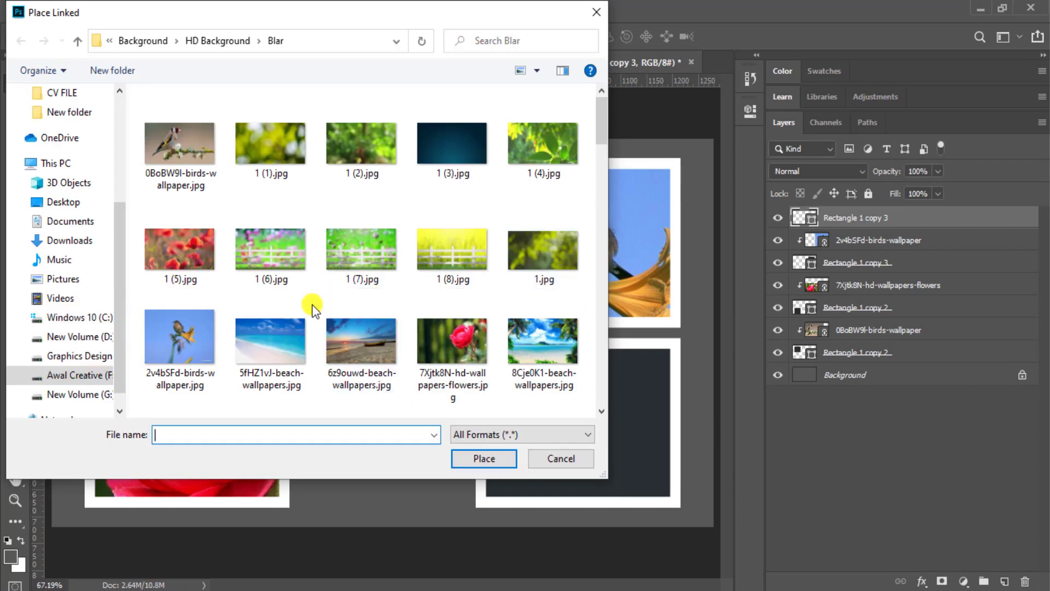
pyautogui.click(468, 342)
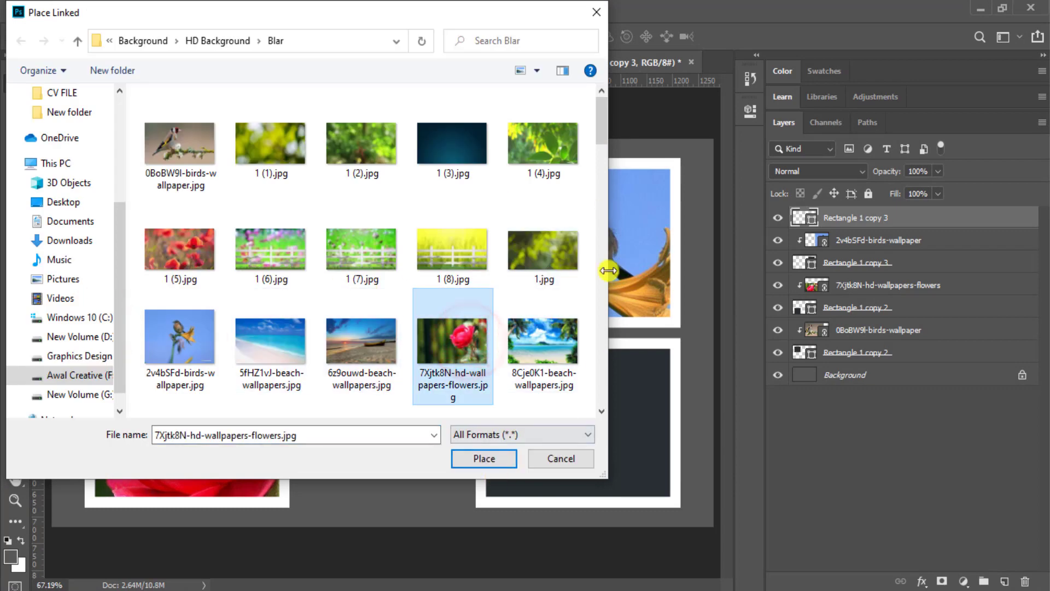
pyautogui.moveTo(600, 111); pyautogui.dragTo(602, 148)
pyautogui.click(277, 302)
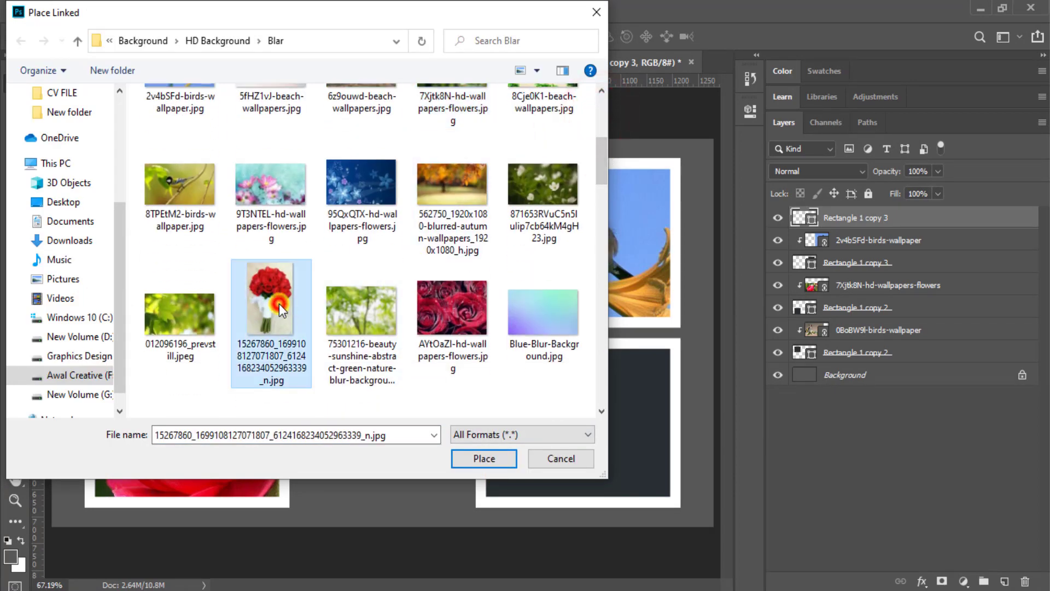
pyautogui.click(477, 460)
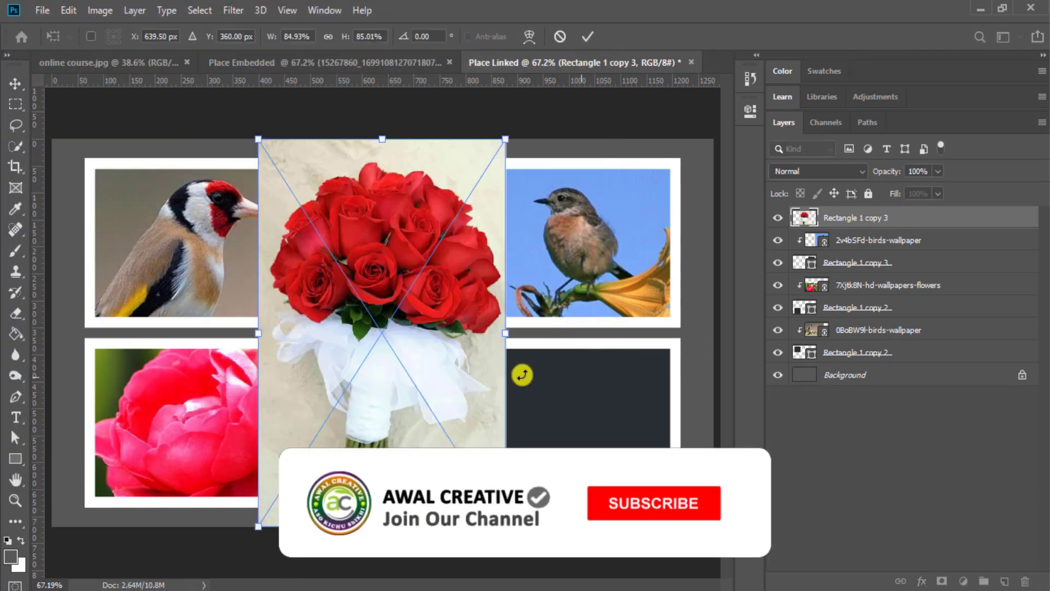
# Step: Move the red rose bouquet over the lower-right frame, clip it to the rectangle layer below and adjust it so the roses fill the frame
pyautogui.moveTo(380, 219); pyautogui.dragTo(590, 307)
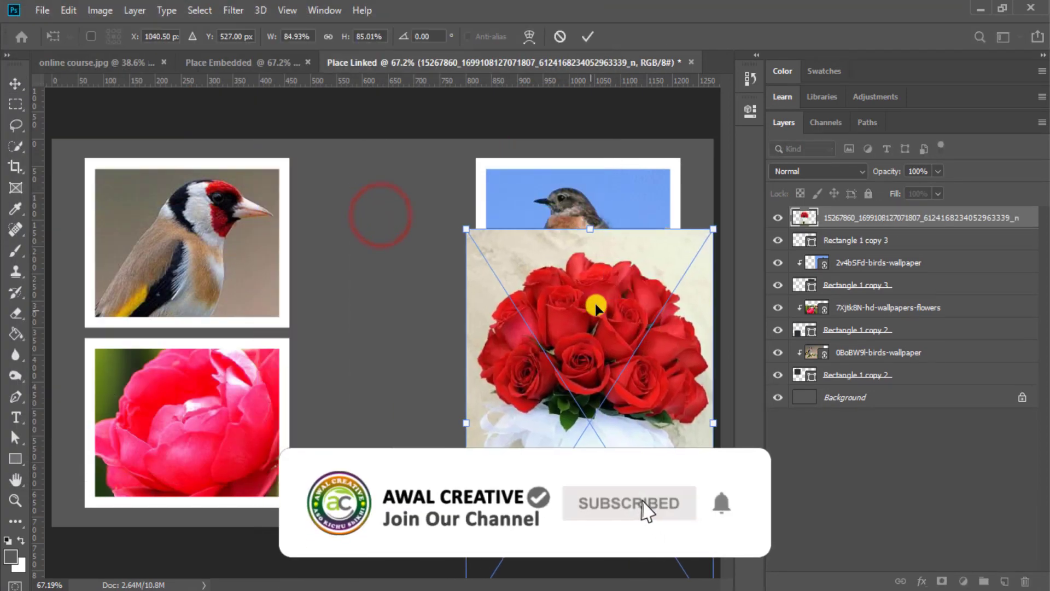
pyautogui.click(589, 40)
pyautogui.hotkey('ctrl', 'alt', 'g')
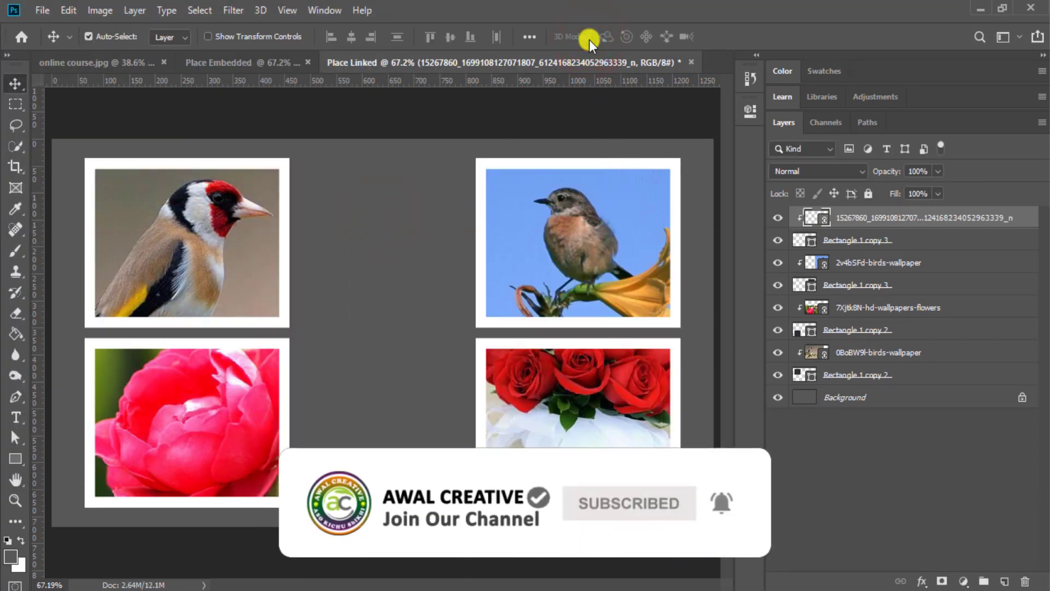
pyautogui.moveTo(576, 391); pyautogui.dragTo(529, 361)
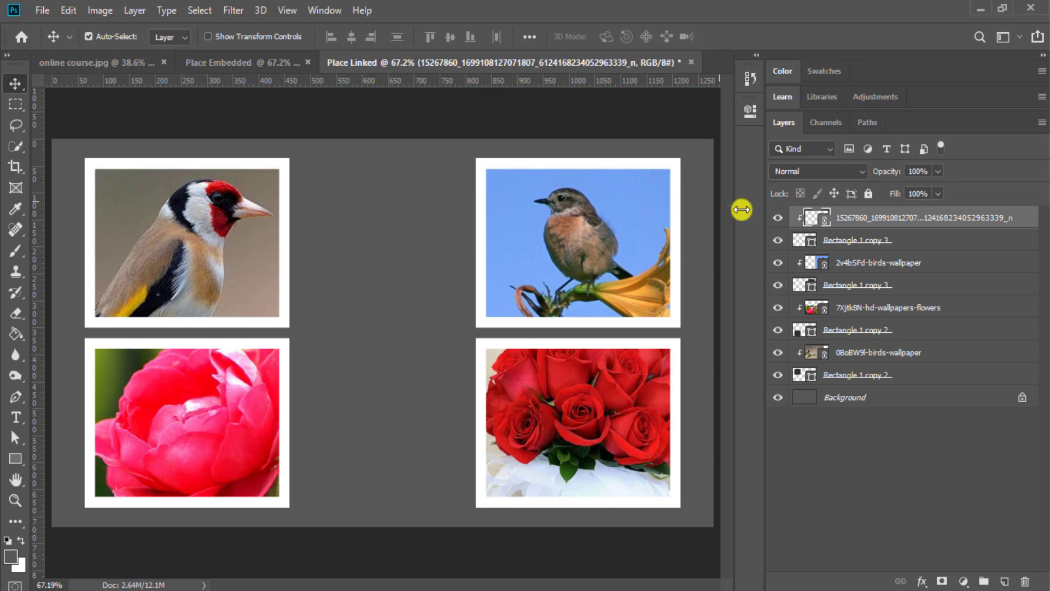
# Step: Enlarge the layer thumbnails so the embedded and linked object badges are easier to read
pyautogui.rightClick(858, 426)
pyautogui.click(873, 479)
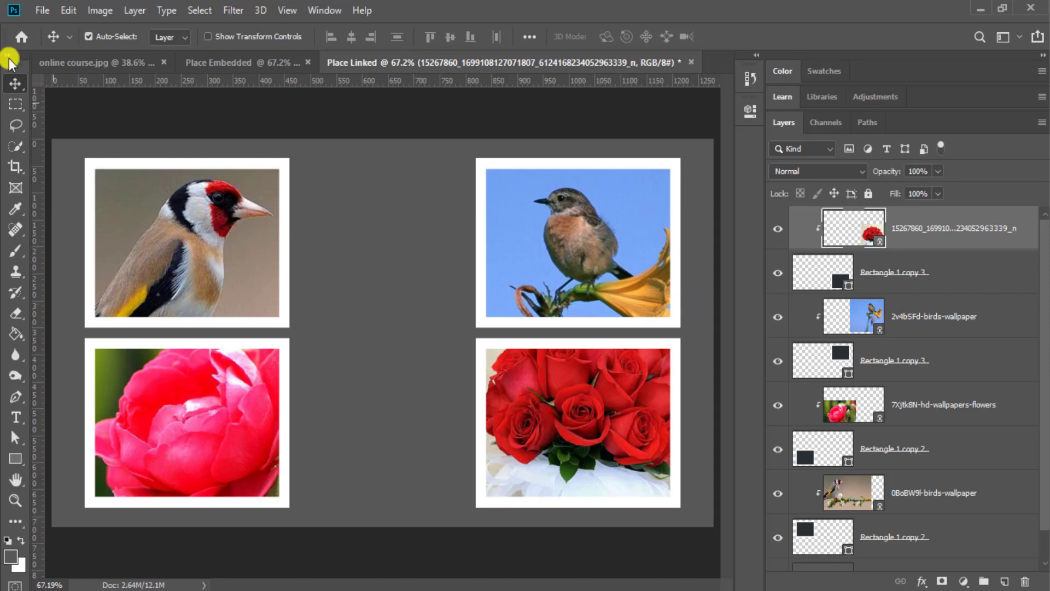
# Step: Examine the linked images' source folder Blar inside HD Background and its full path in the Place Linked file browser, without placing anything
pyautogui.click(42, 10)
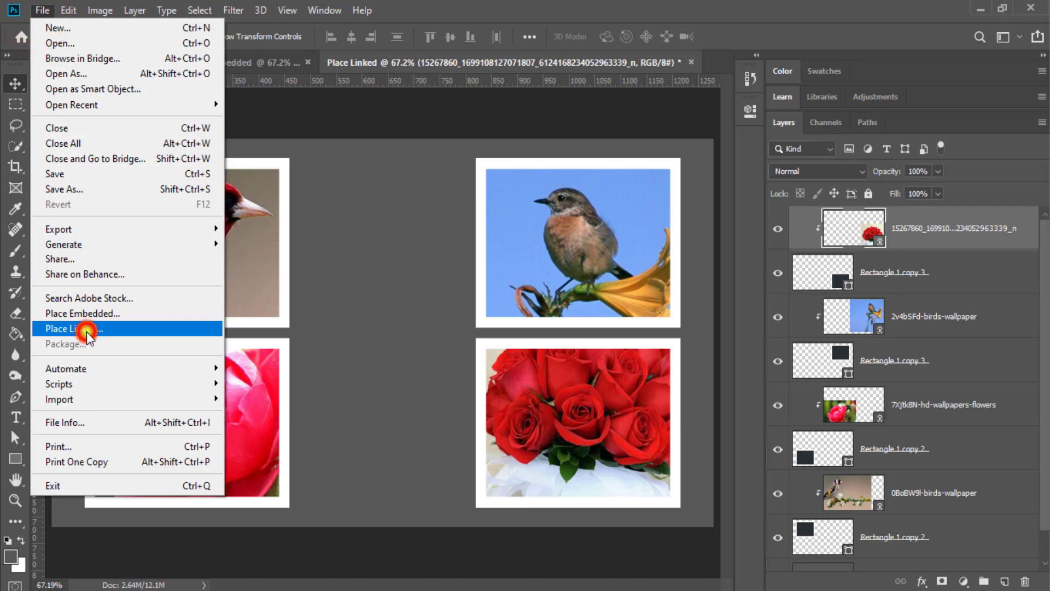
pyautogui.click(88, 331)
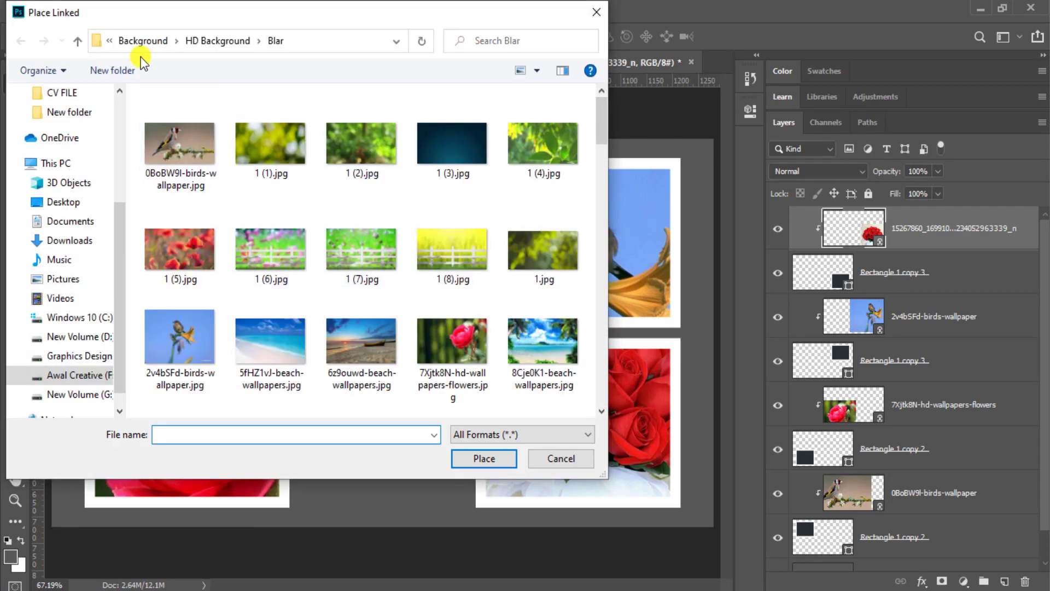
pyautogui.click(228, 44)
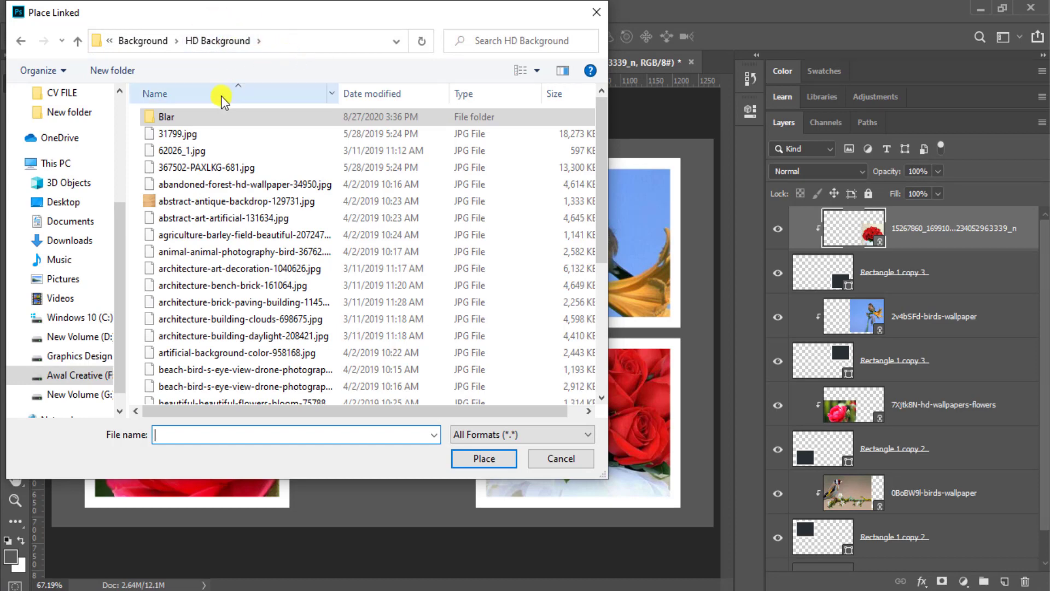
pyautogui.doubleClick(184, 117)
pyautogui.click(353, 43)
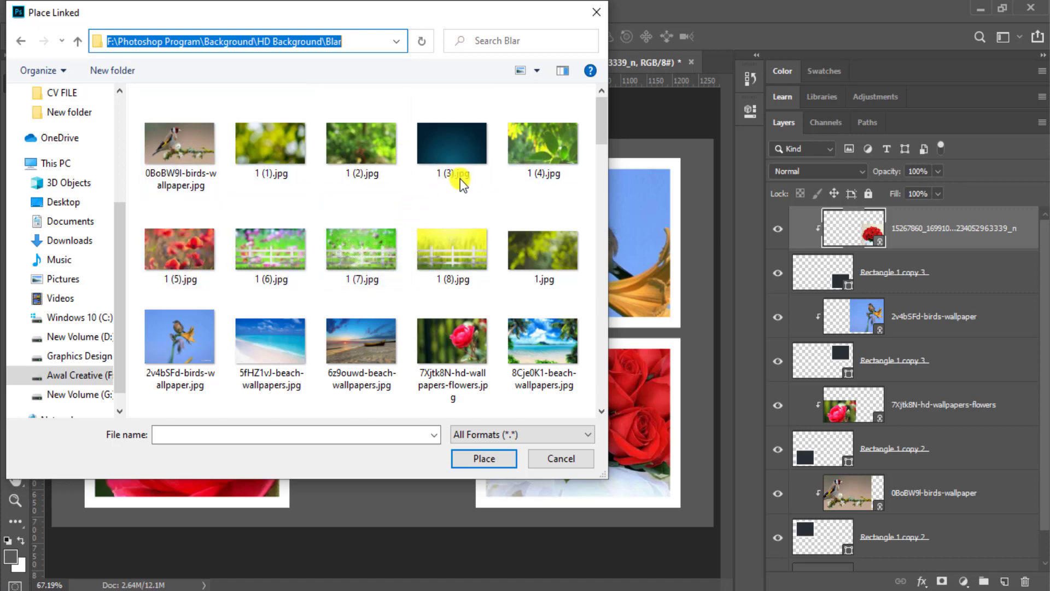
pyautogui.click(592, 12)
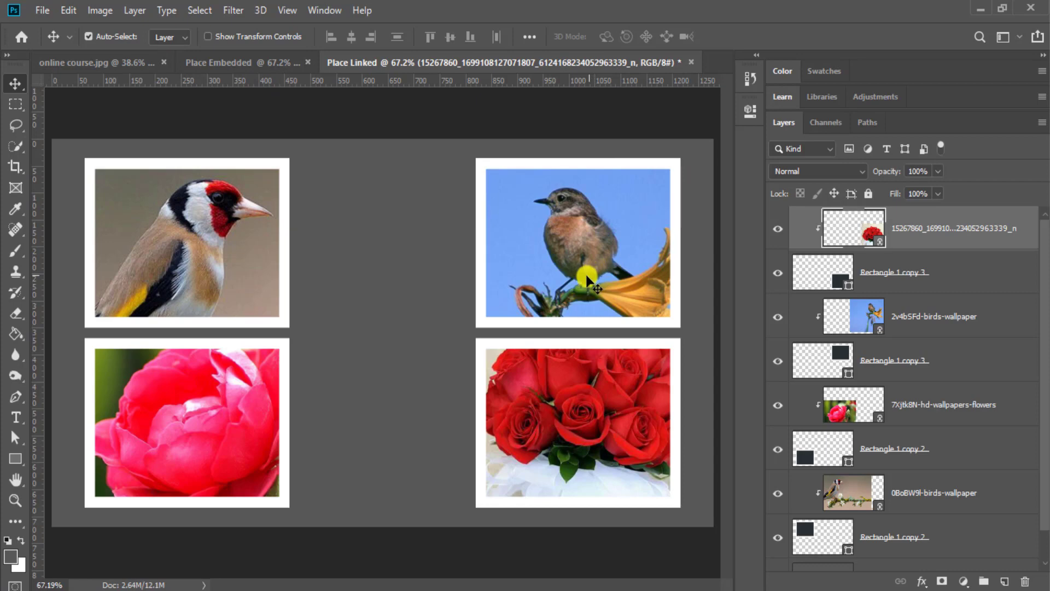
# Step: Compare the frames and layer thumbnail badges of the Place Embedded and Place Linked documents, and check the Package command in Place Linked
pyautogui.click(252, 63)
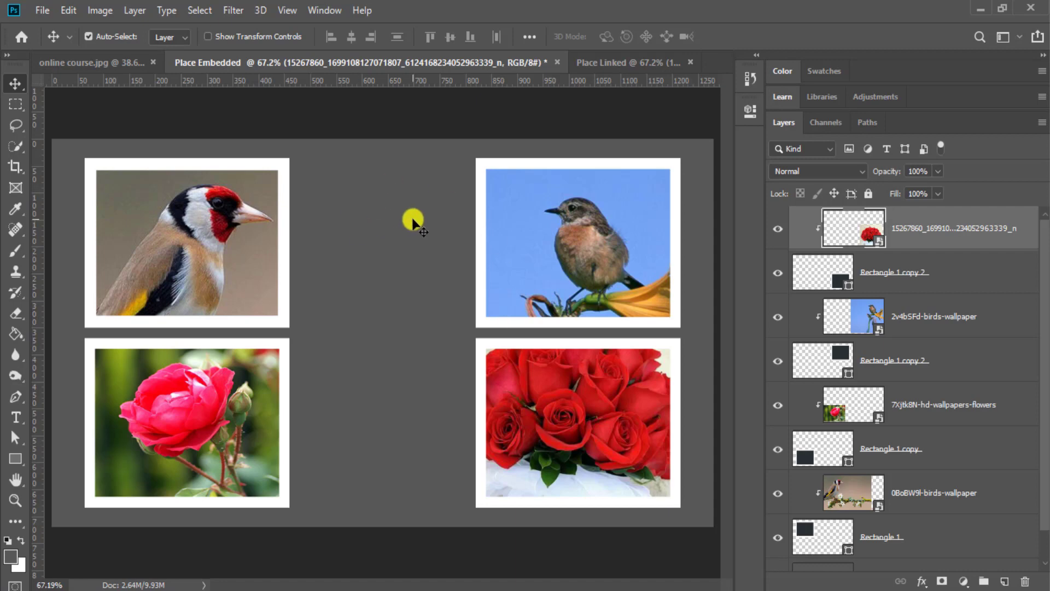
pyautogui.click(607, 67)
pyautogui.click(251, 62)
pyautogui.click(596, 64)
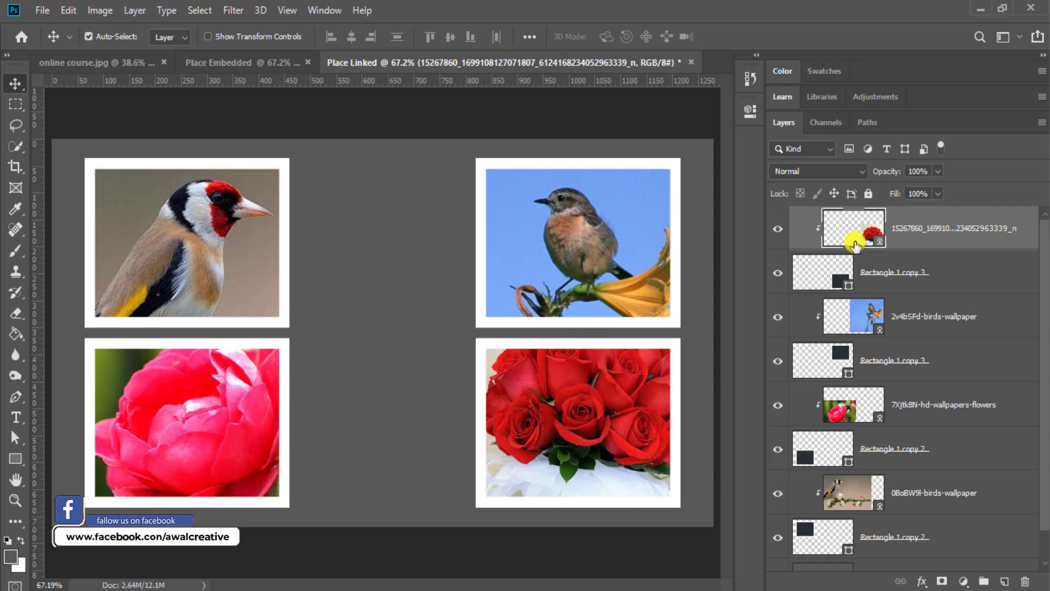
pyautogui.click(235, 62)
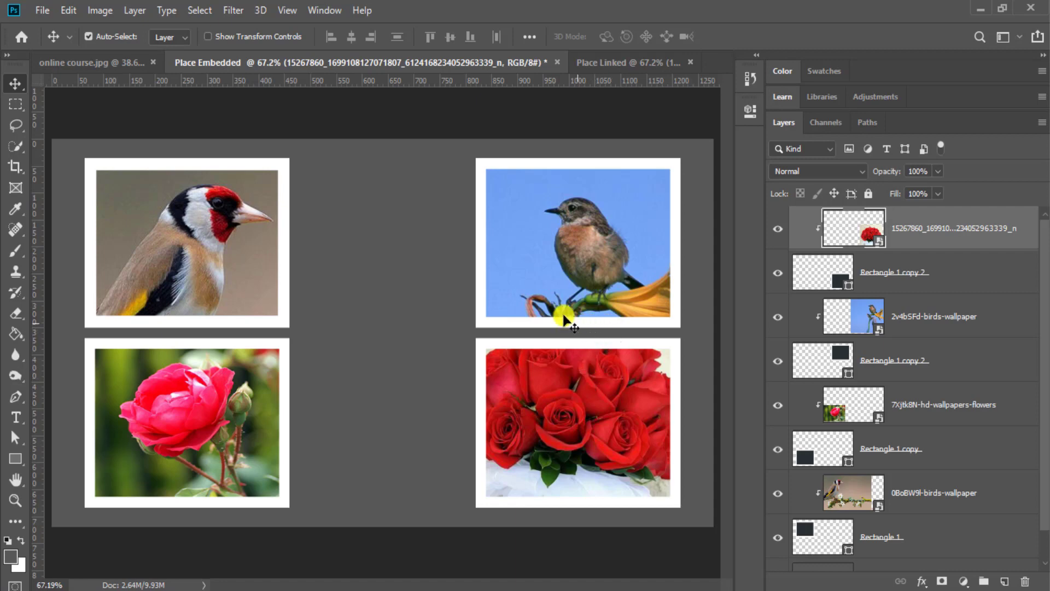
pyautogui.click(591, 64)
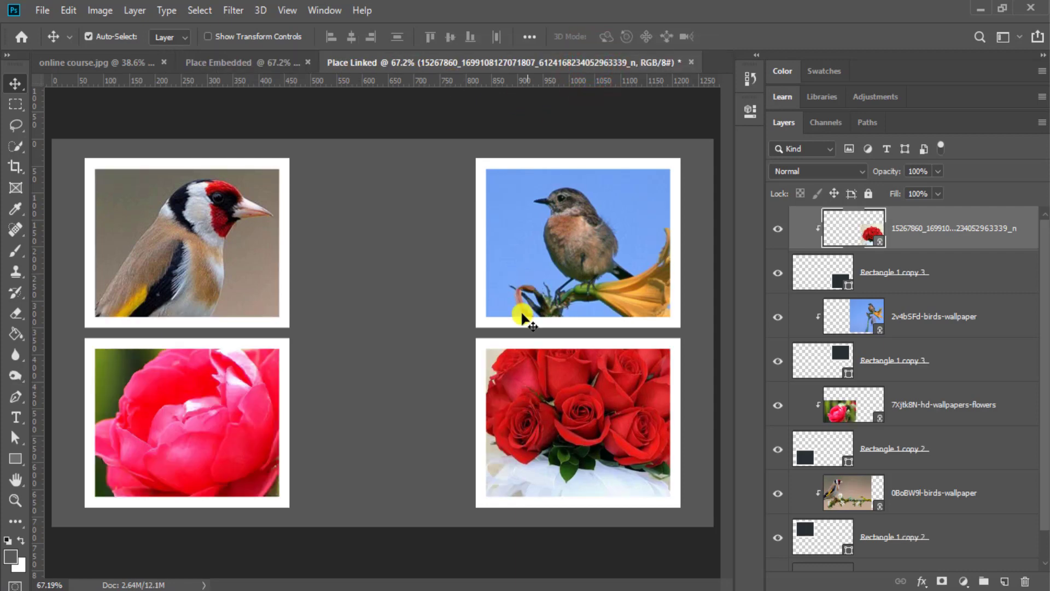
pyautogui.click(41, 11)
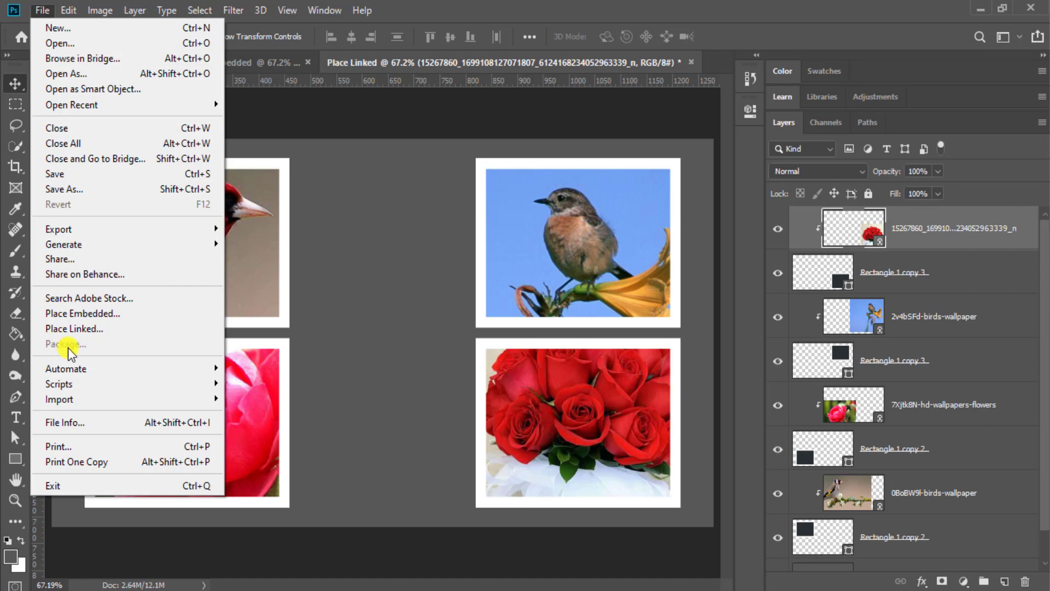
pyautogui.click(374, 297)
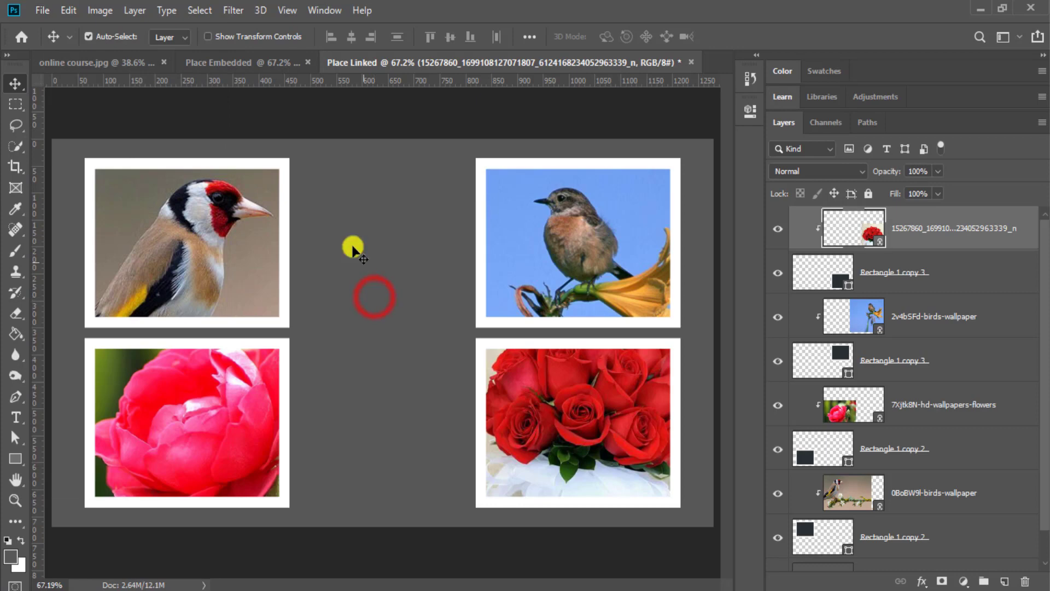
# Step: Switch to the Place Embedded document, set the layer thumbnails to small and deselect all layers
pyautogui.click(229, 62)
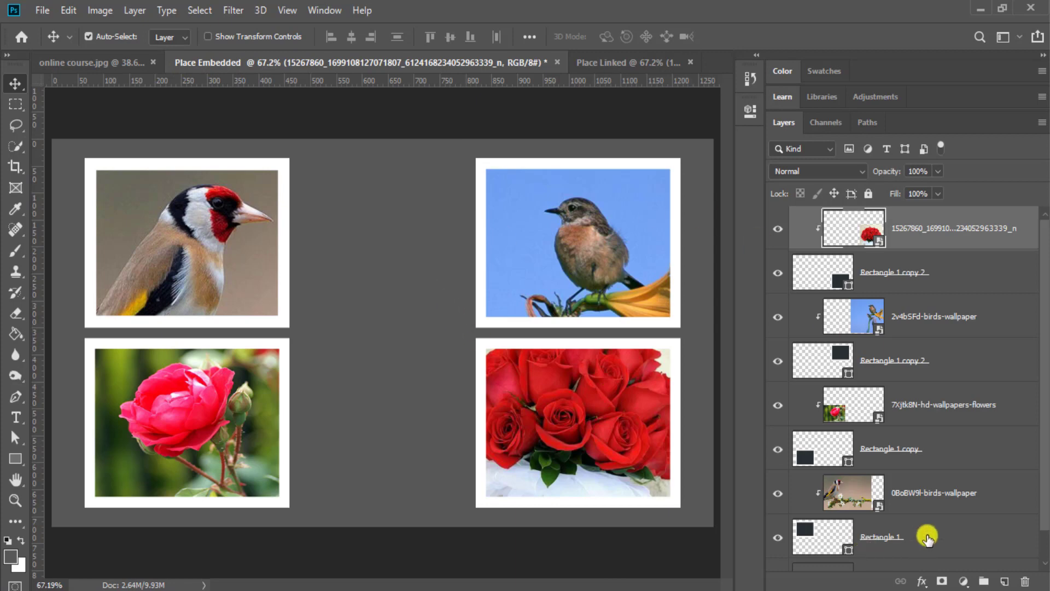
pyautogui.click(1040, 329)
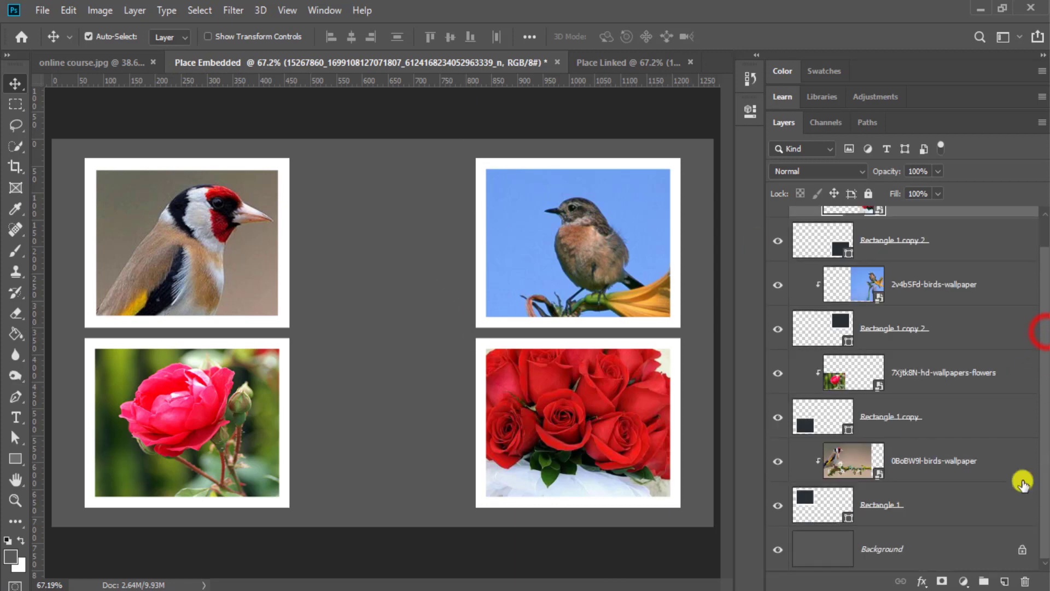
pyautogui.rightClick(941, 545)
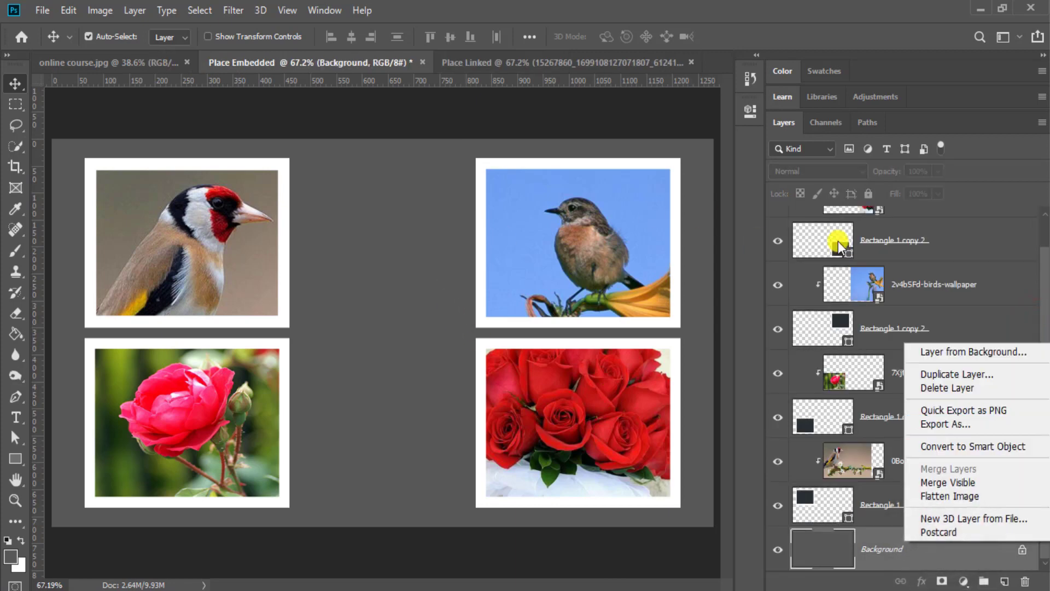
pyautogui.rightClick(816, 246)
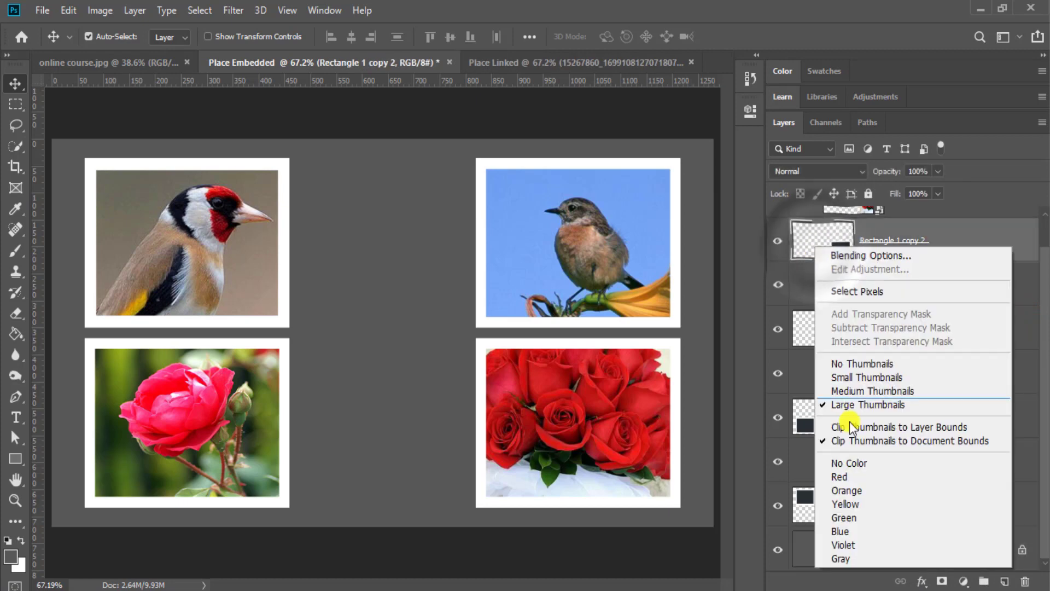
pyautogui.click(845, 377)
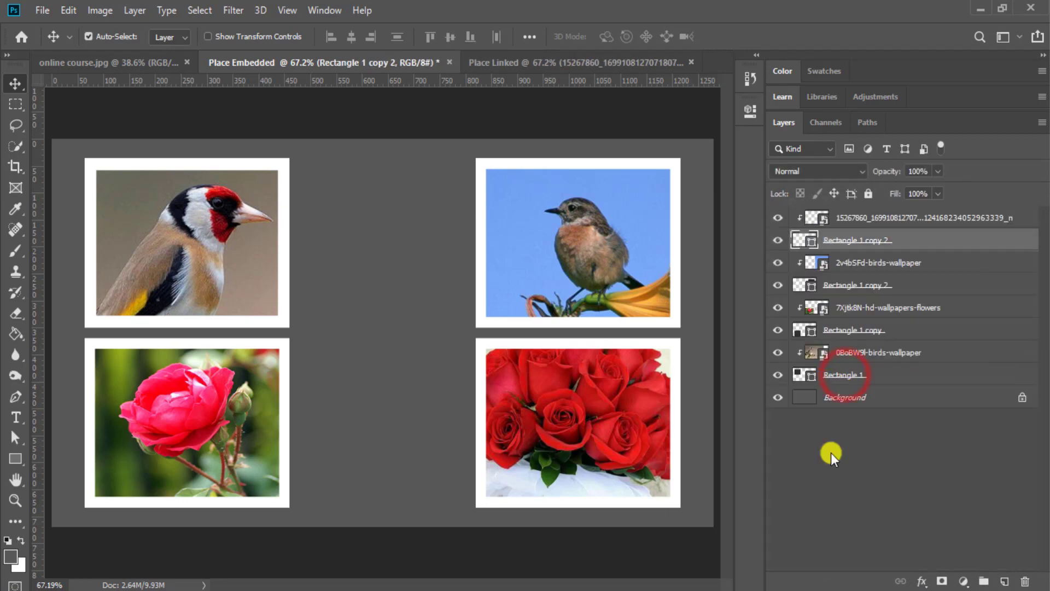
pyautogui.click(831, 452)
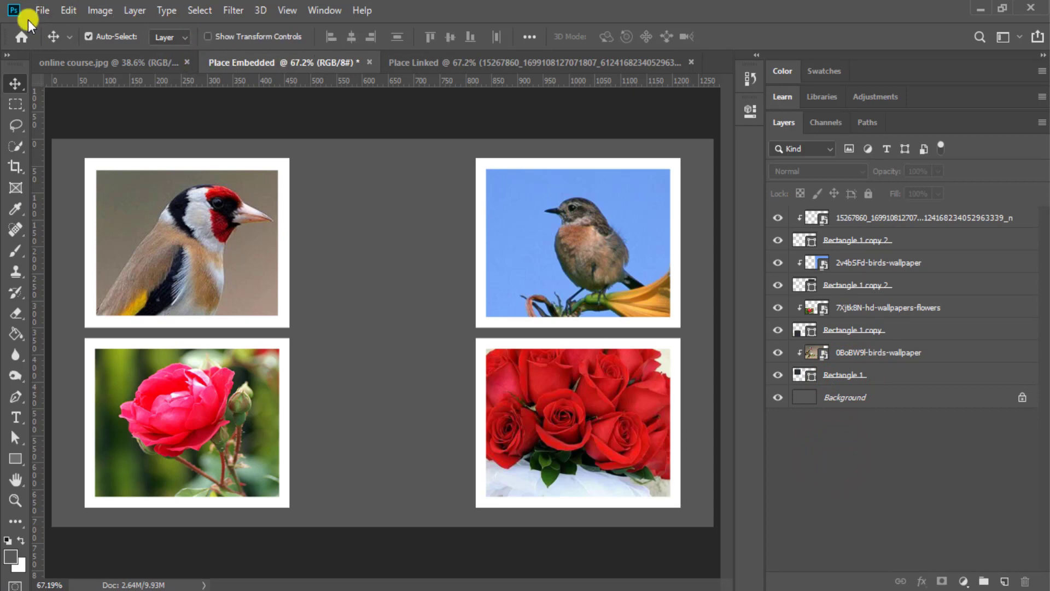
# Step: Check the availability of the Package command for the Place Embedded document
pyautogui.click(42, 10)
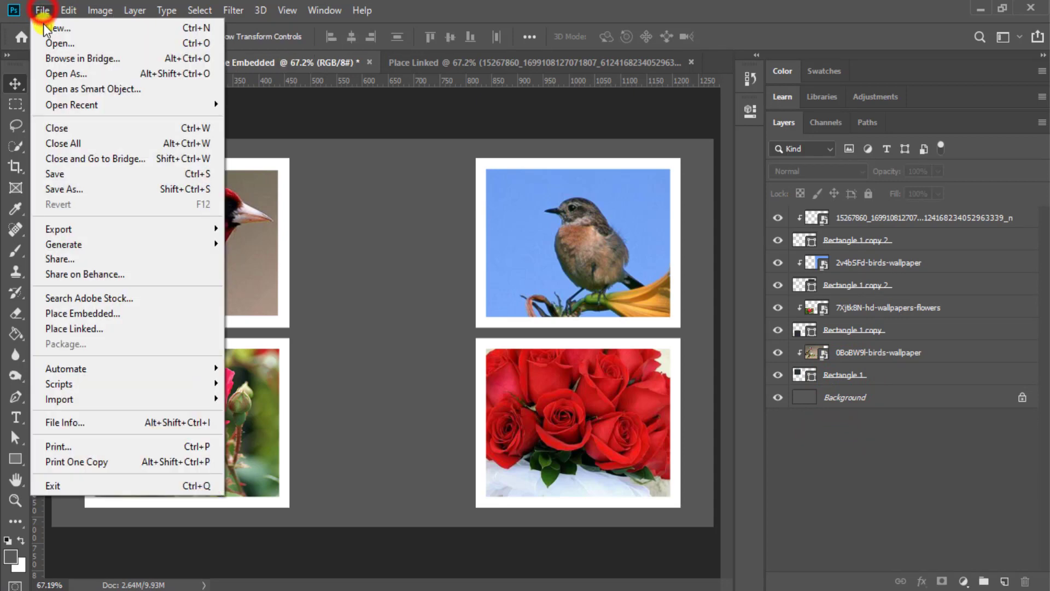
pyautogui.click(68, 343)
pyautogui.click(437, 216)
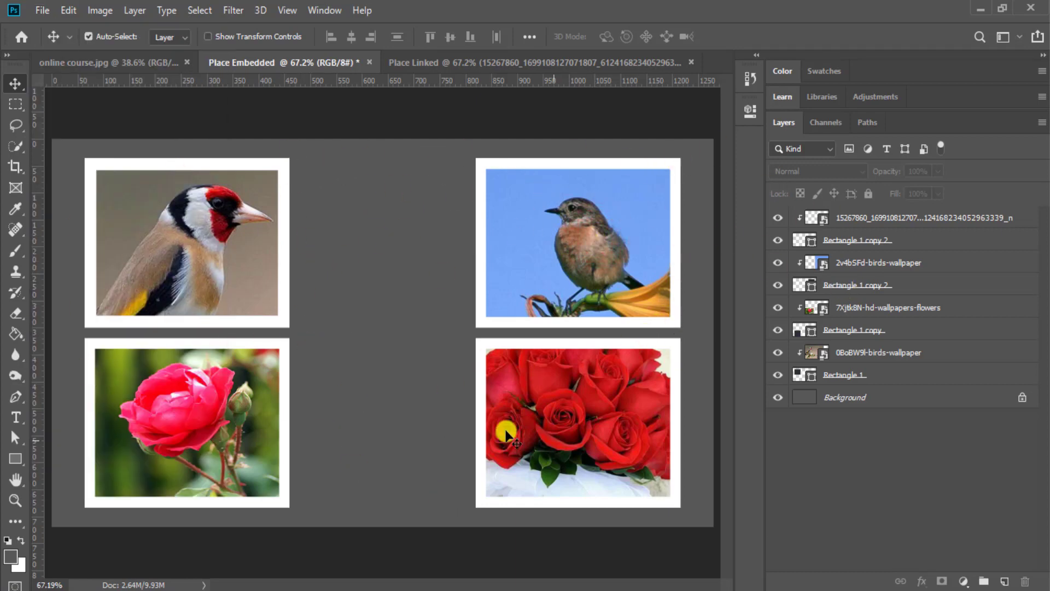
pyautogui.click(39, 12)
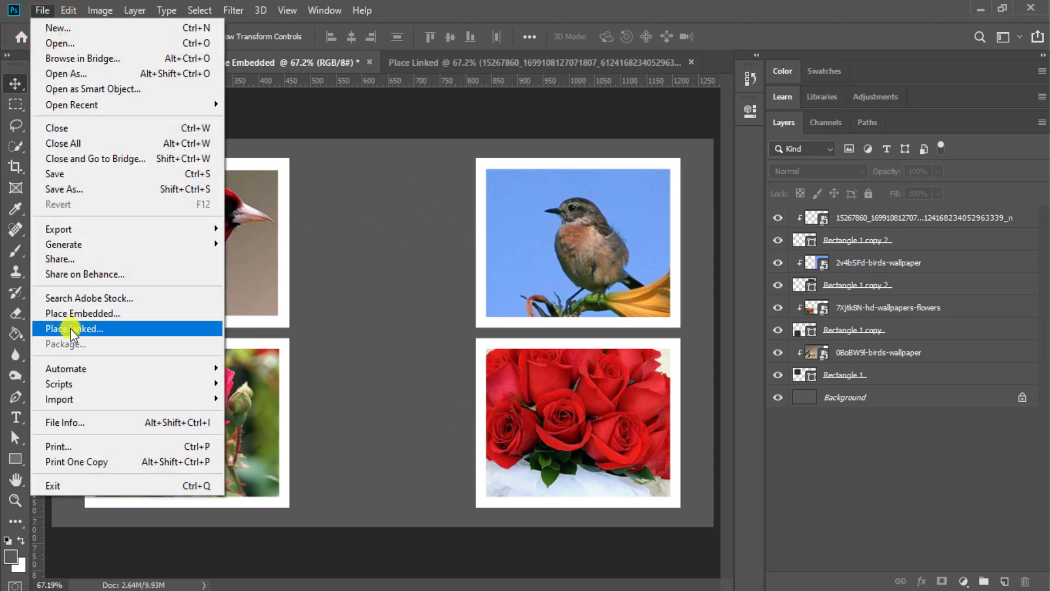
# Step: Examine the save options for Place Linked.psd with the Desktop as its location, without saving the document
pyautogui.click(479, 64)
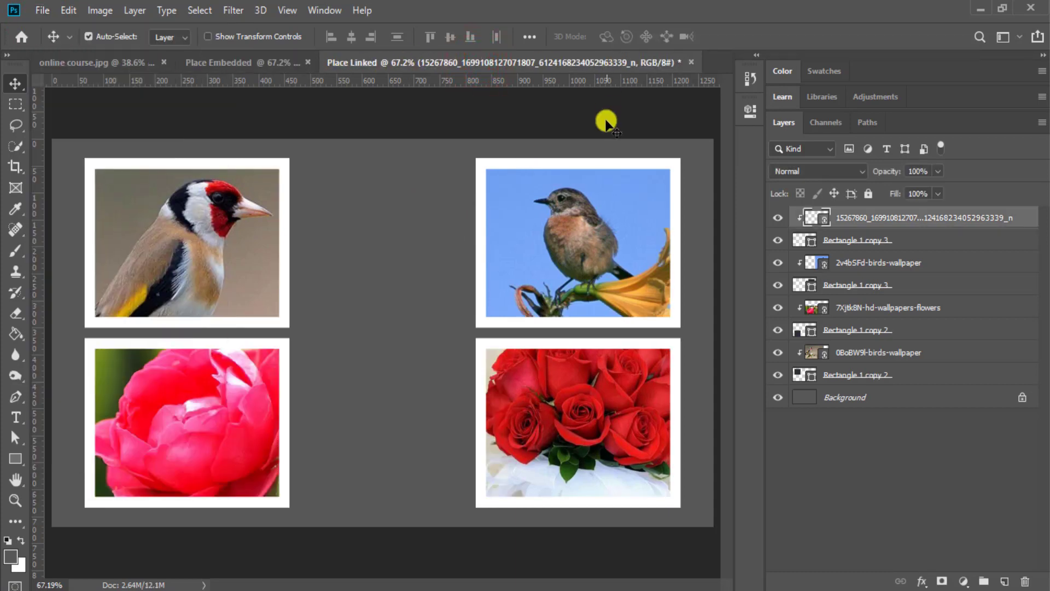
pyautogui.click(43, 10)
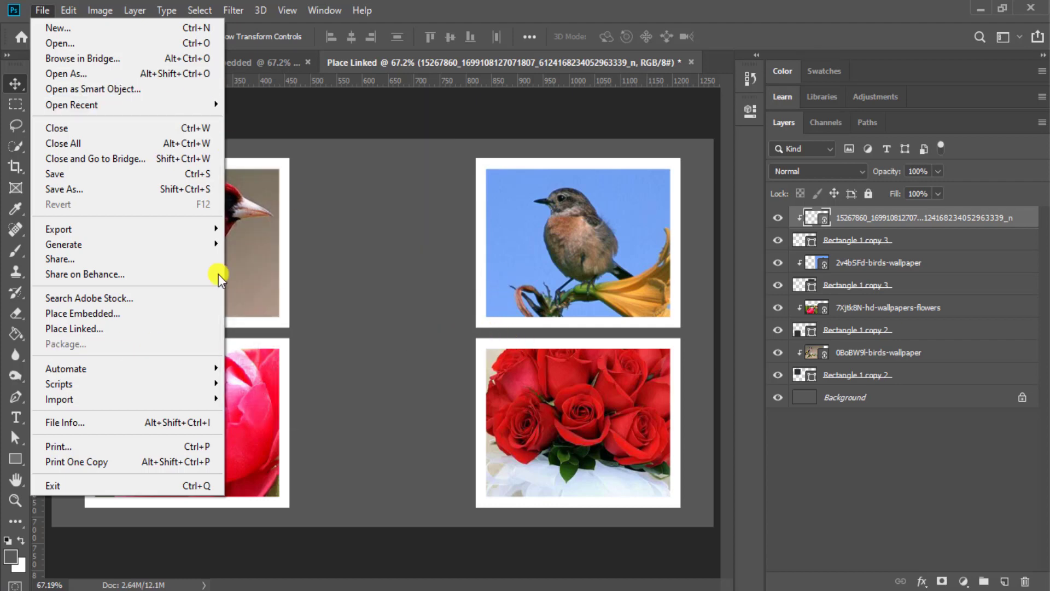
pyautogui.click(81, 173)
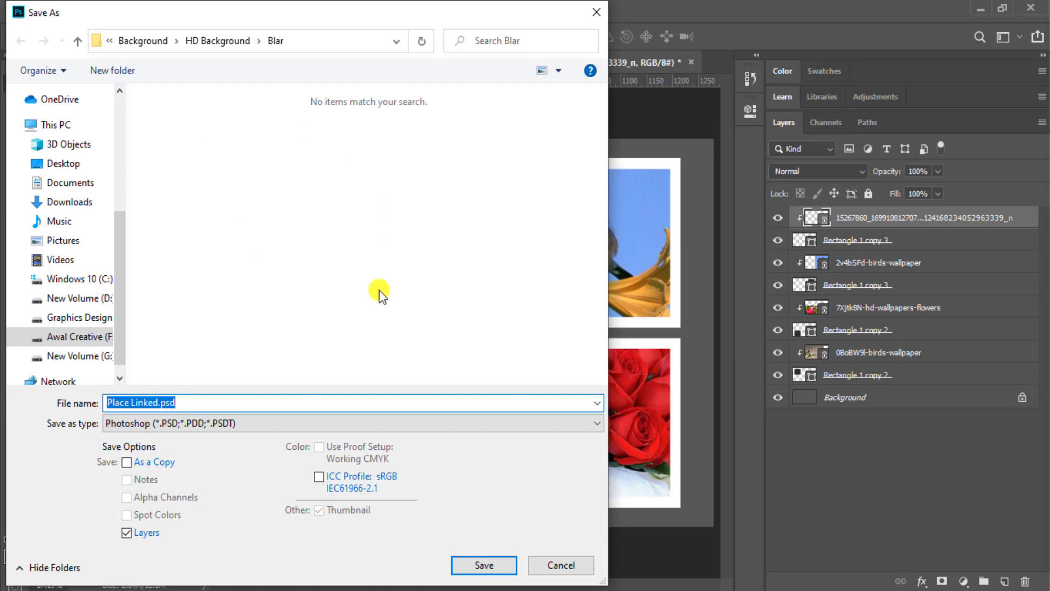
pyautogui.click(63, 163)
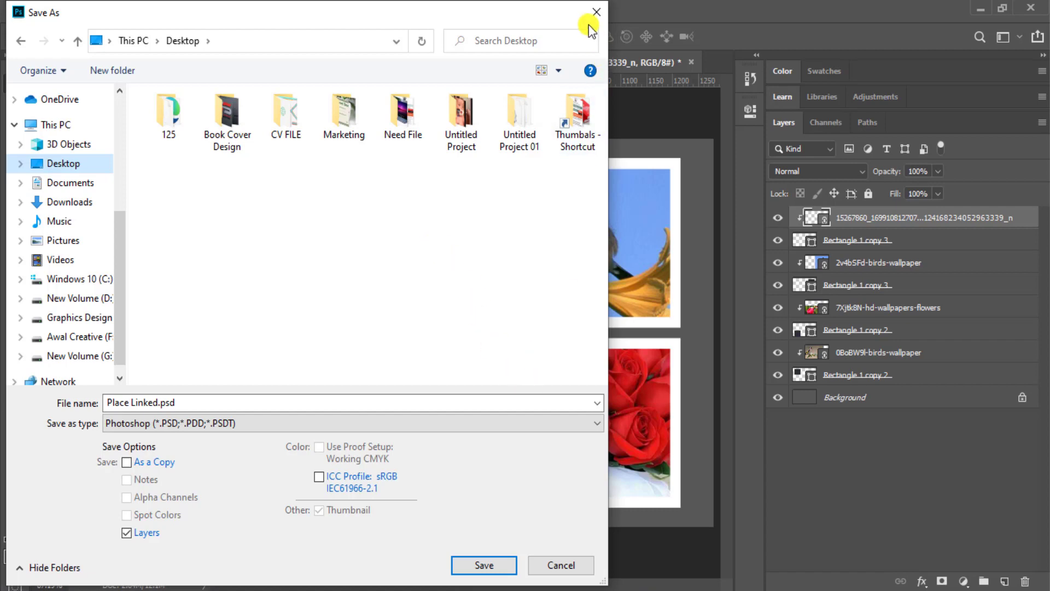
pyautogui.click(596, 12)
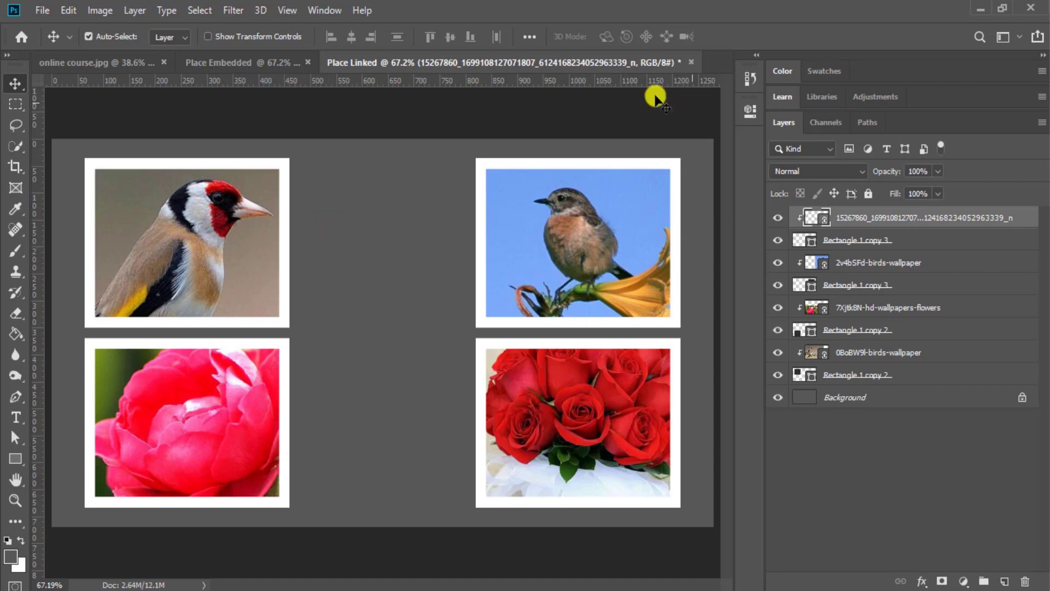
# Step: Compare the Place Embedded and Place Linked documents, and check the file commands available for online course.jpg
pyautogui.click(249, 61)
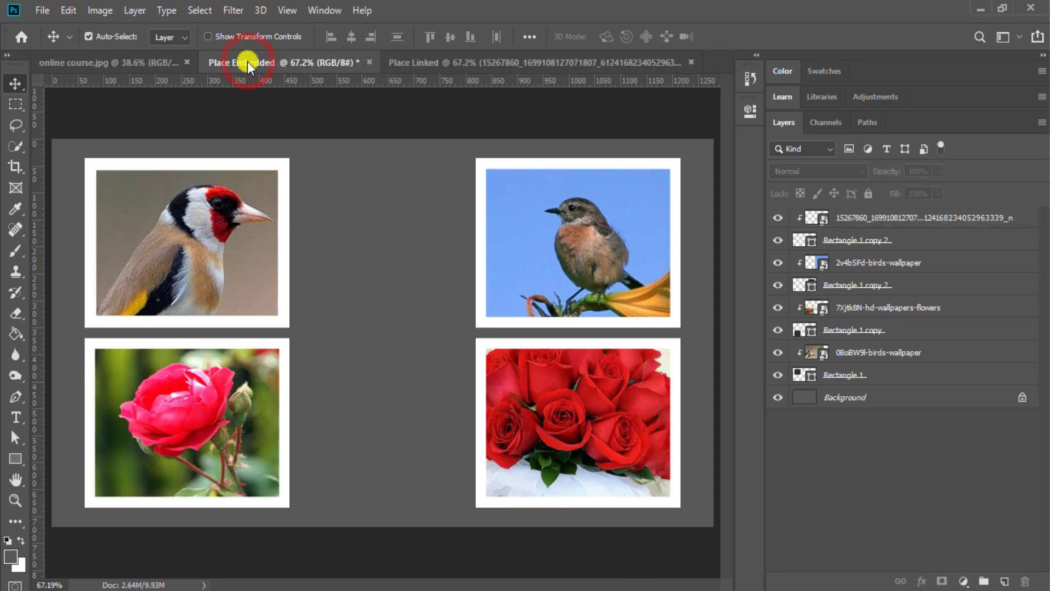
pyautogui.click(421, 58)
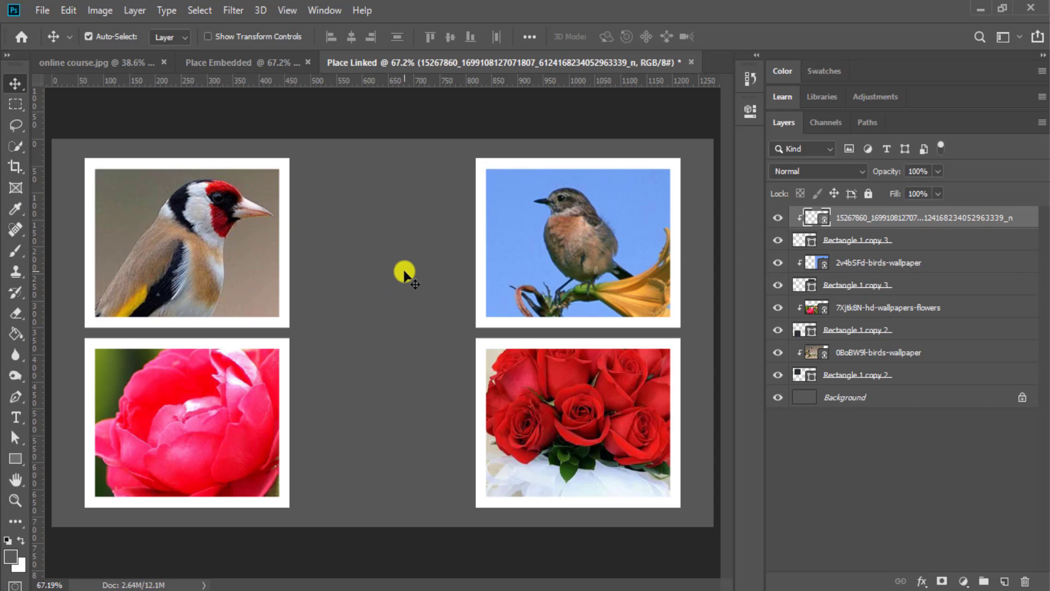
pyautogui.click(123, 64)
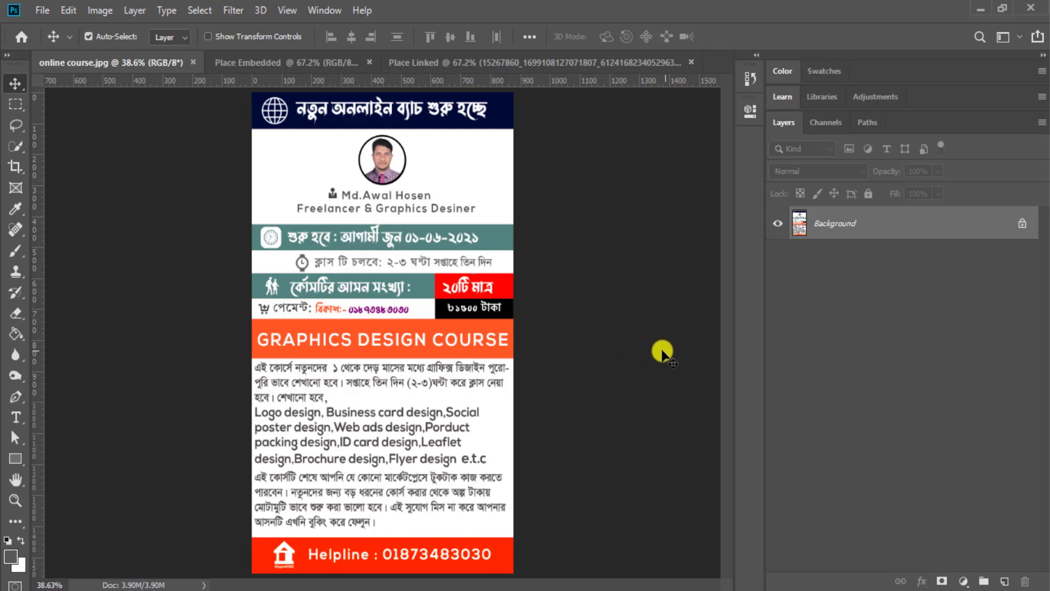
pyautogui.click(42, 11)
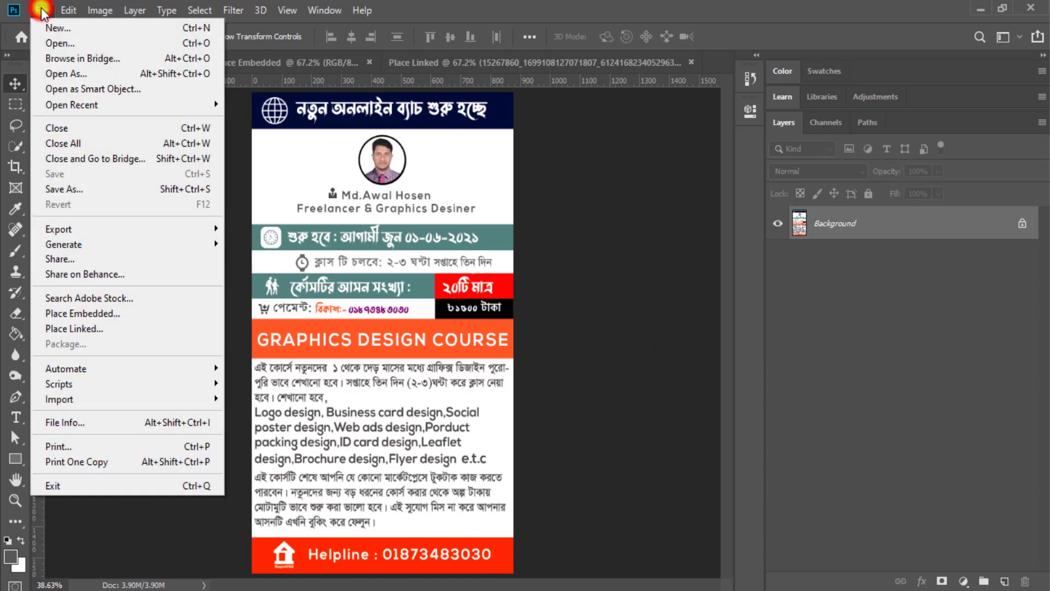
pyautogui.moveTo(98, 374)
pyautogui.click(691, 363)
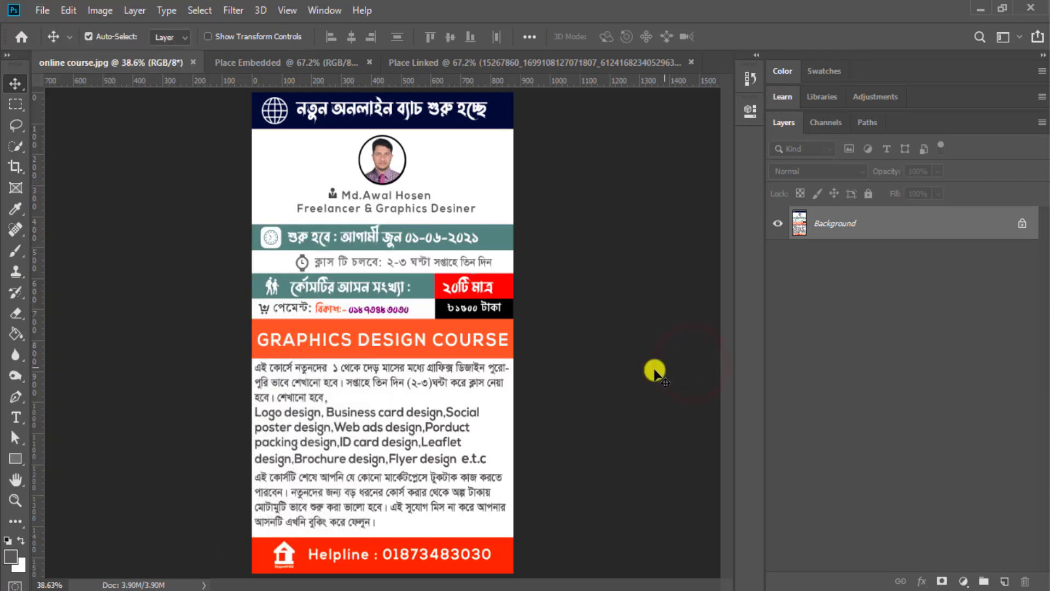